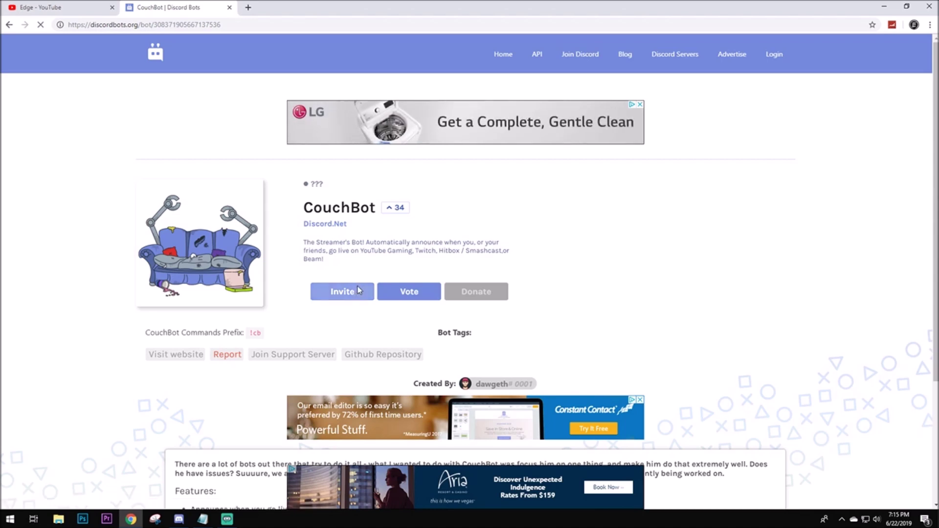
# Invite CouchBot to Server #2 with all its listed permissions, authorize it and complete the captcha check.
pyautogui.click(342, 291)
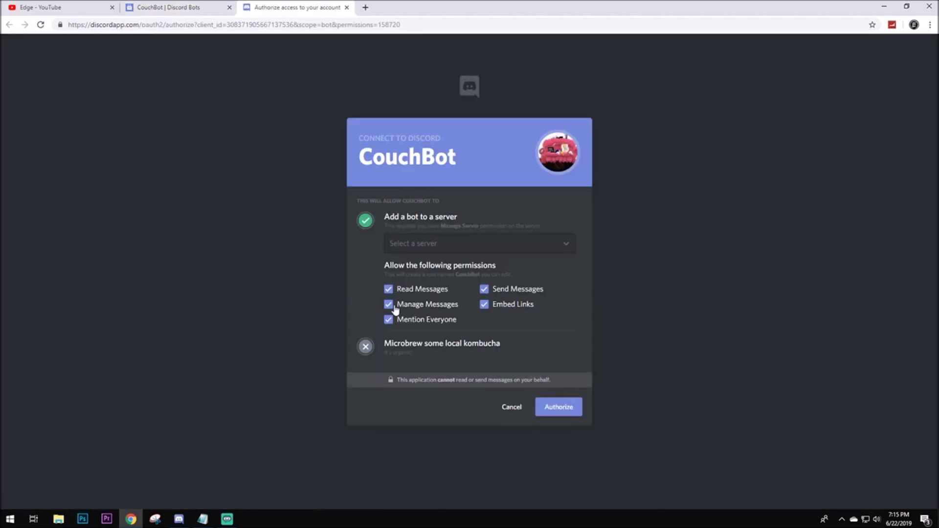
pyautogui.click(486, 242)
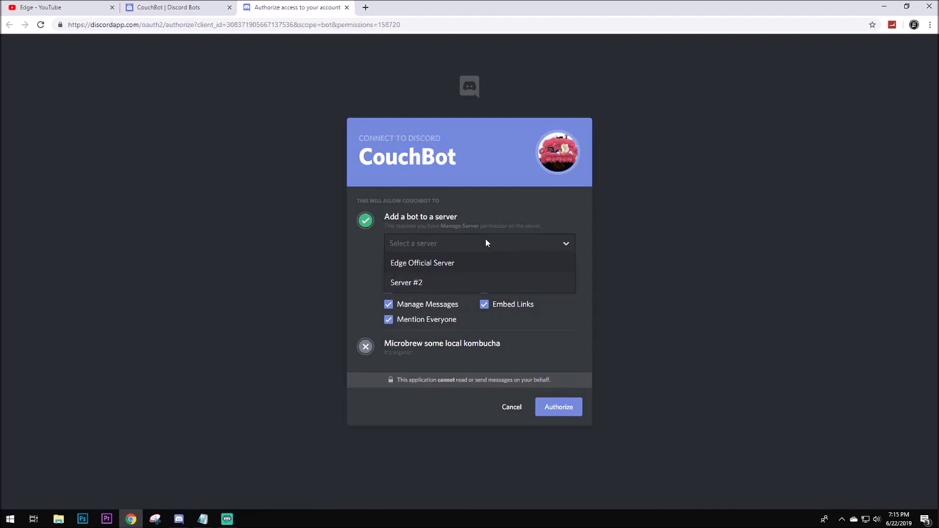
pyautogui.click(468, 283)
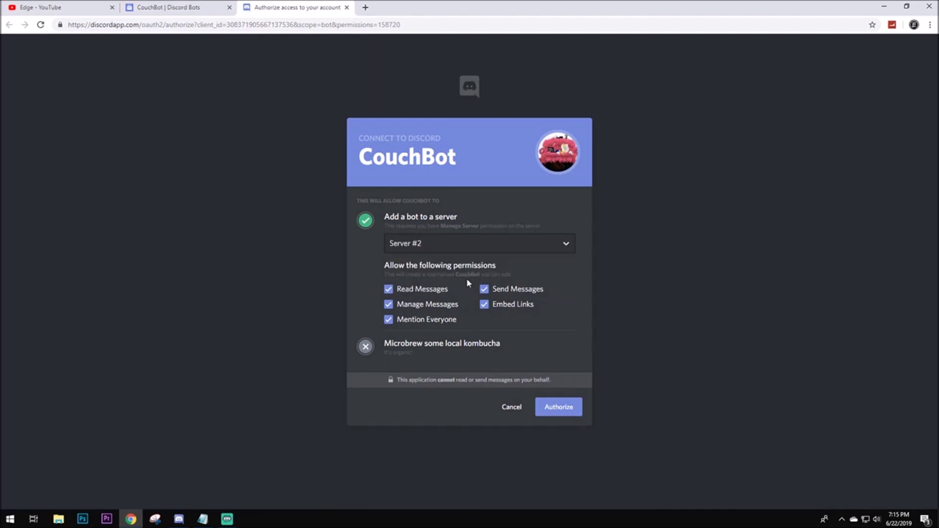
pyautogui.click(566, 406)
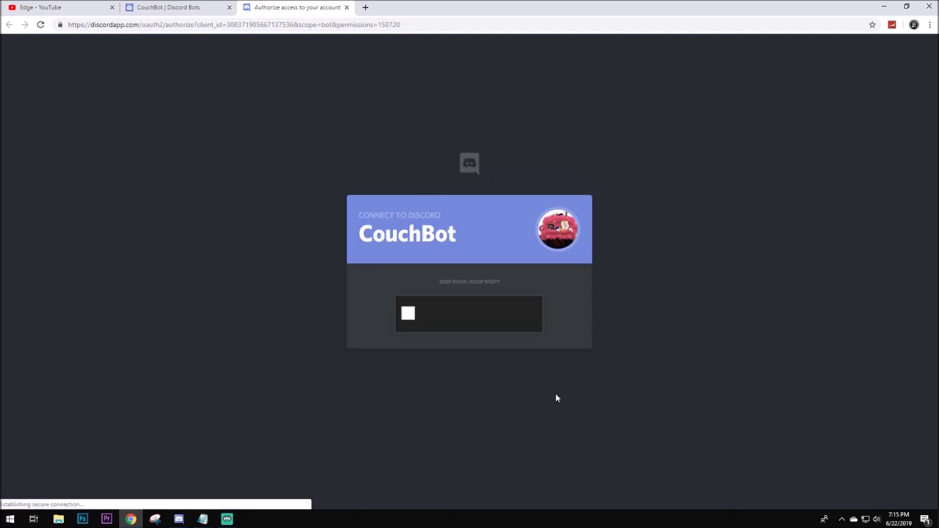
pyautogui.click(409, 315)
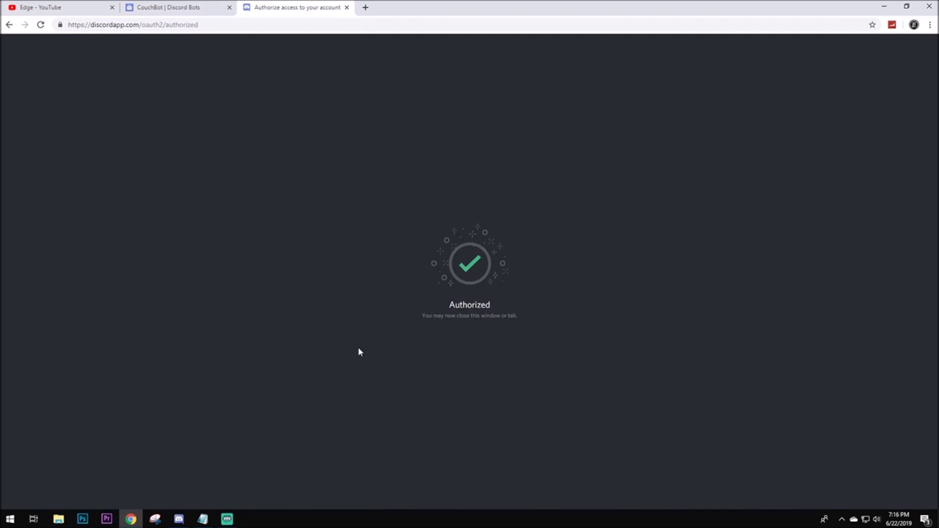
# Switch to Discord and place the "!cb youtube add" command with the YouTube channel ID, copied from the Commands notes, in the #general message draft.
pyautogui.hotkey('alt', 'Tab')
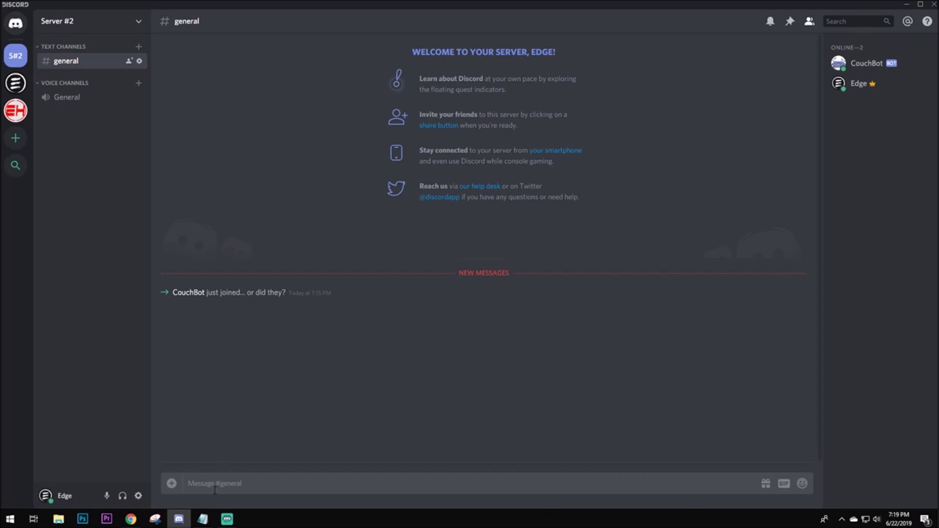
pyautogui.click(203, 519)
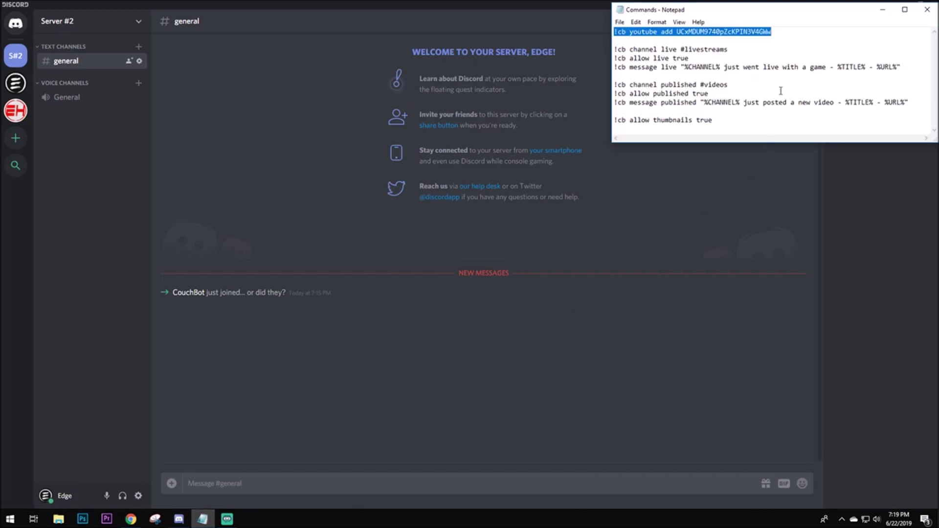
pyautogui.click(809, 46)
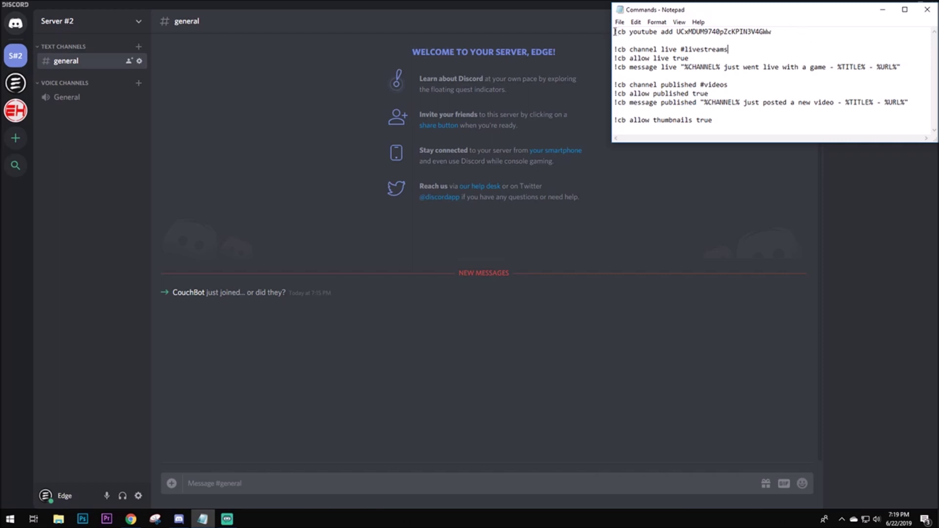
pyautogui.moveTo(615, 32); pyautogui.dragTo(771, 30)
pyautogui.rightClick(765, 32)
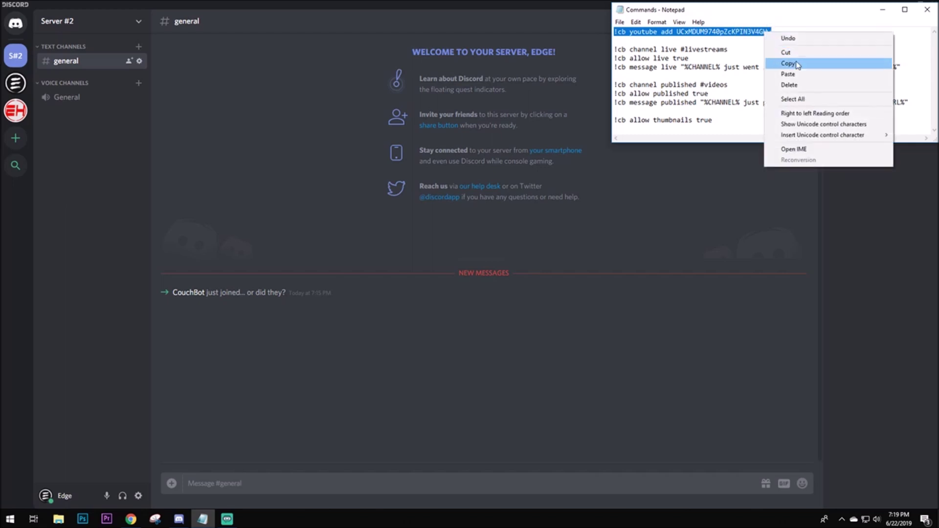
pyautogui.click(788, 63)
pyautogui.click(348, 481)
pyautogui.rightClick(349, 481)
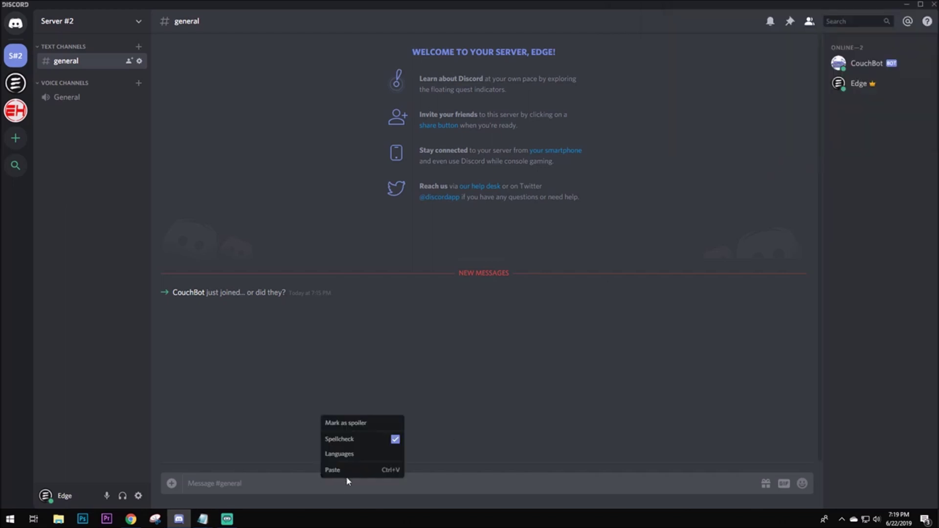
pyautogui.click(342, 470)
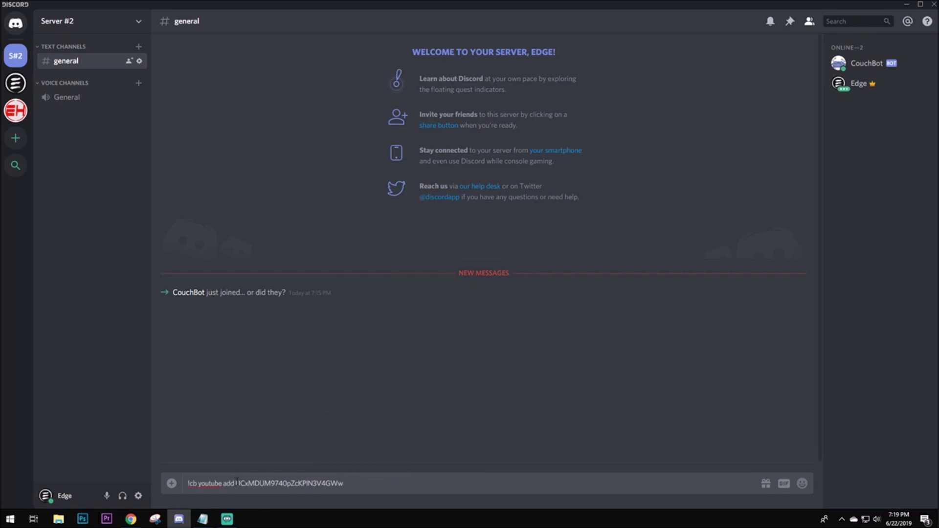
# Compare the drafted channel ID with the YouTube channel page's URL in Chrome, and send the "!cb youtube add" command in Discord's #general.
pyautogui.moveTo(237, 482); pyautogui.dragTo(348, 484)
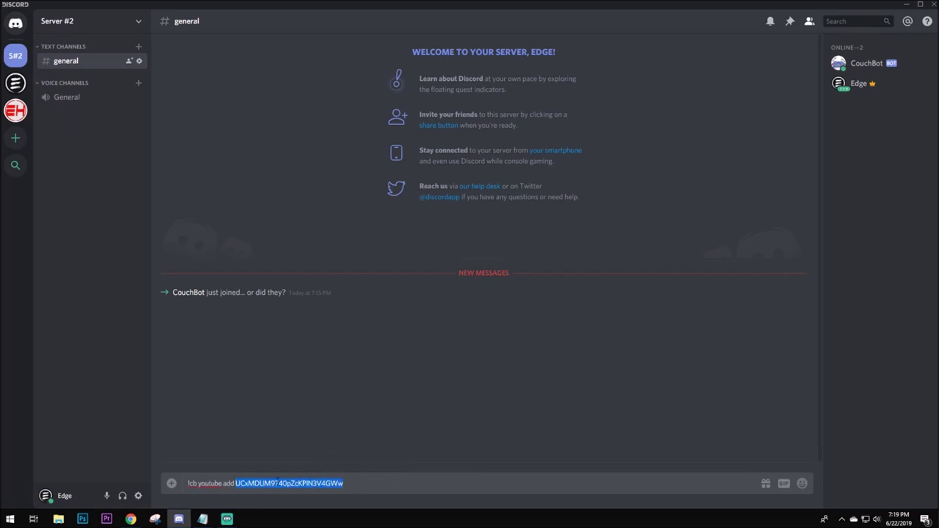
pyautogui.click(362, 481)
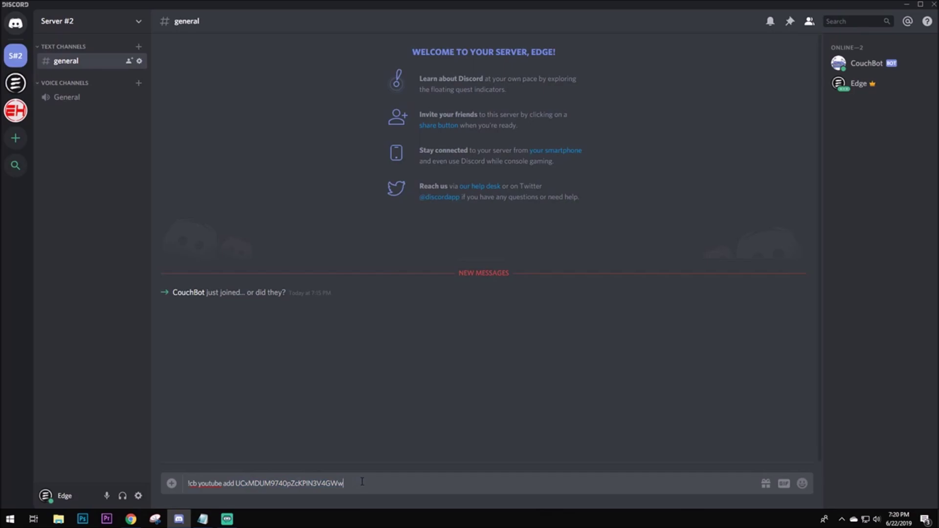
pyautogui.click(131, 519)
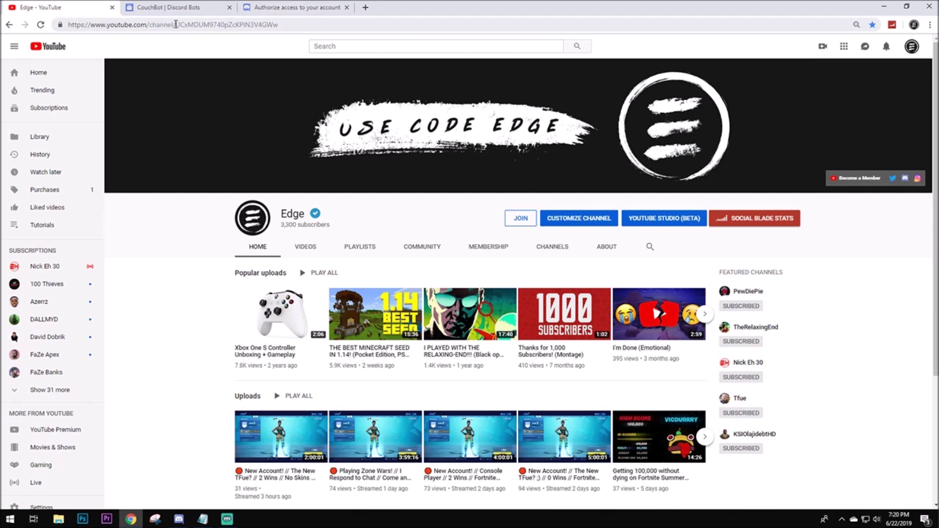
pyautogui.moveTo(175, 24); pyautogui.dragTo(294, 24)
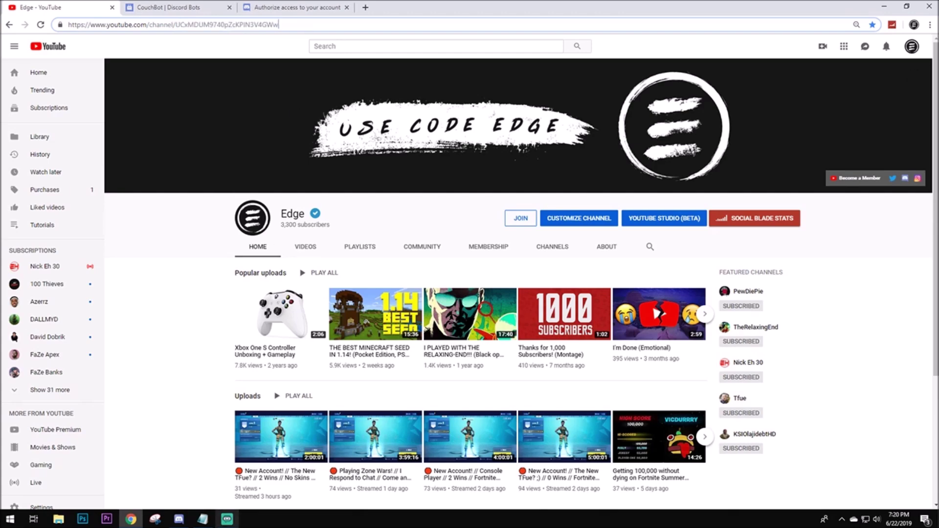
pyautogui.click(179, 519)
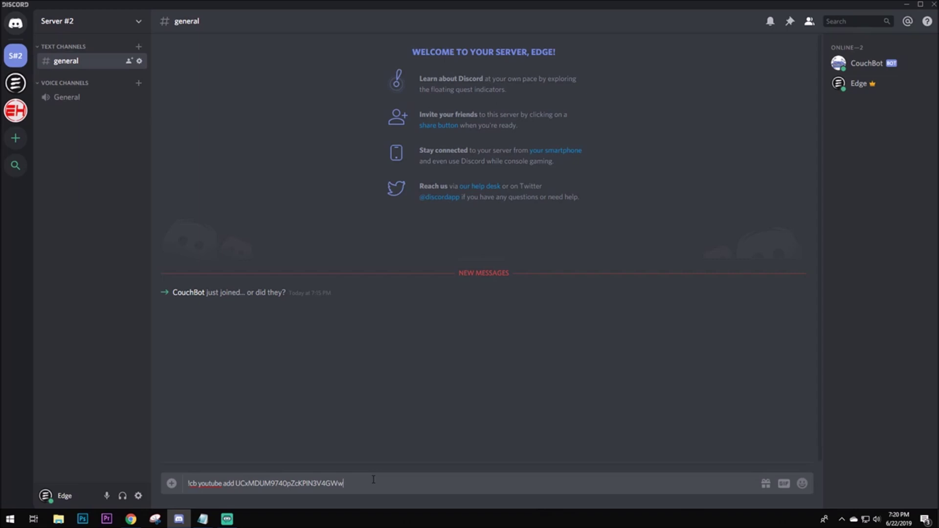
pyautogui.press('Return')
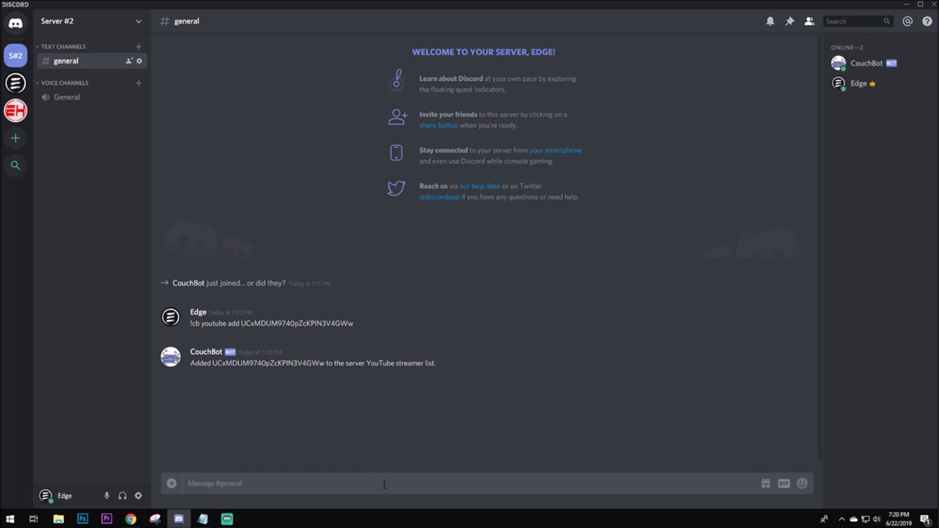
# Create a text channel named "livestreams" in Server #2.
pyautogui.click(207, 522)
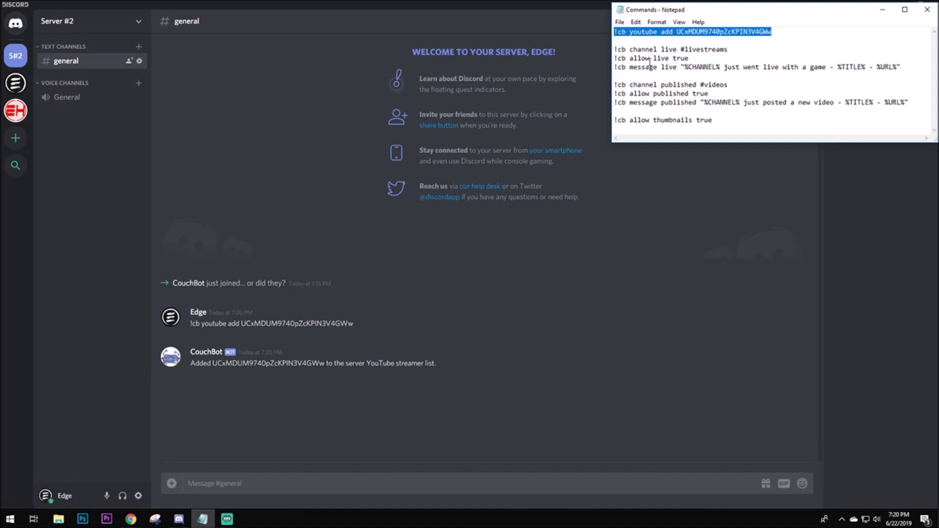
pyautogui.click(723, 202)
pyautogui.click(140, 47)
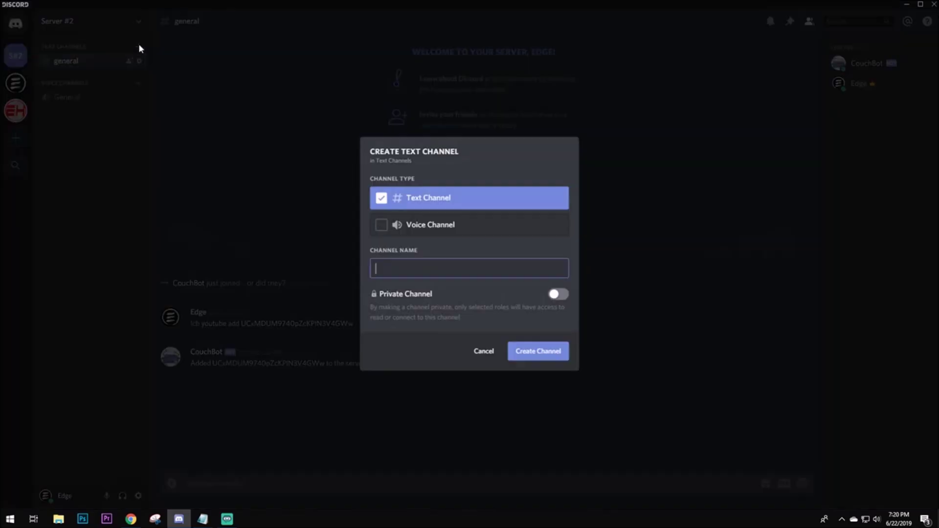
pyautogui.write('t')
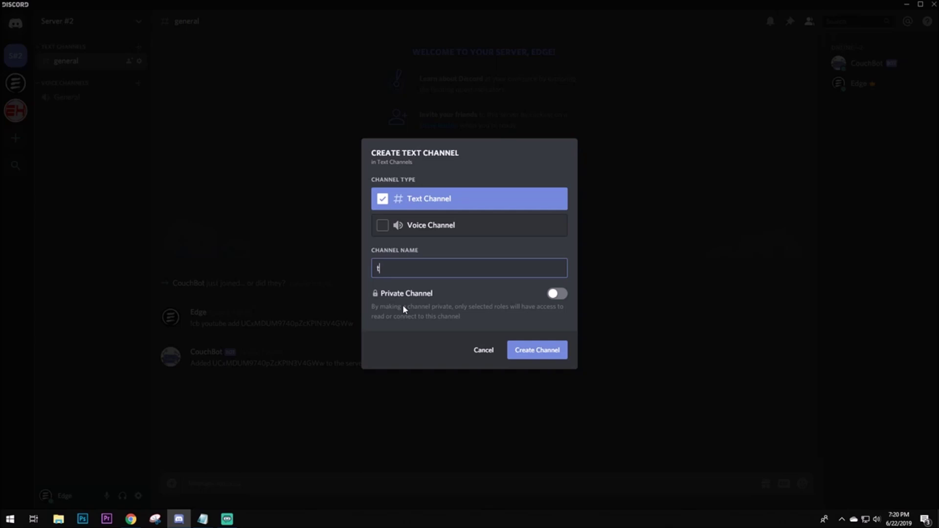
pyautogui.press('BackSpace')
pyautogui.write('livestreams')
pyautogui.press('Return')
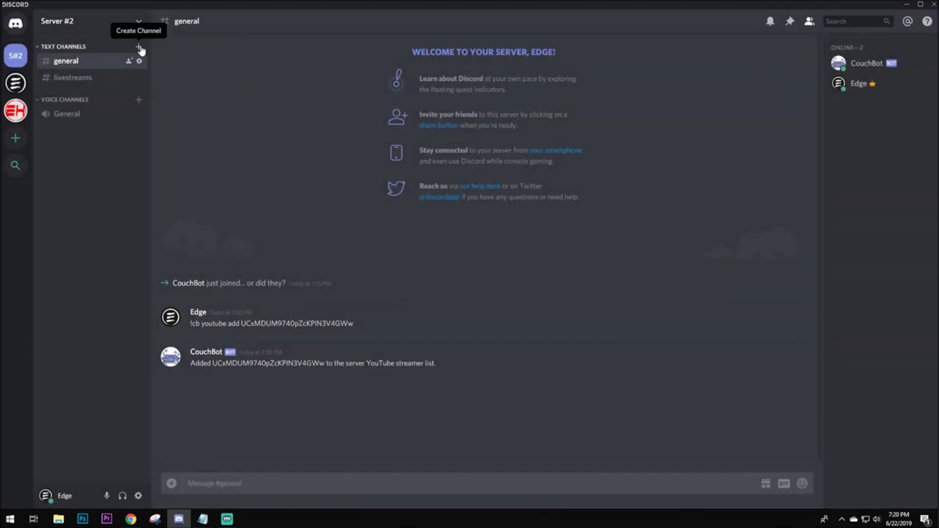
# Create another text channel named "videos" under the server's text channels.
pyautogui.click(139, 46)
pyautogui.write('v')
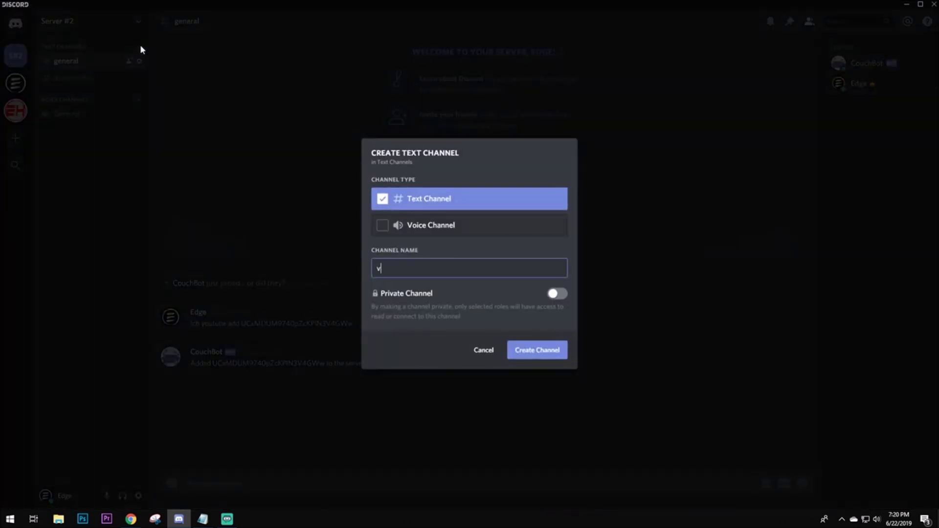
pyautogui.write('ideos')
pyautogui.click(512, 350)
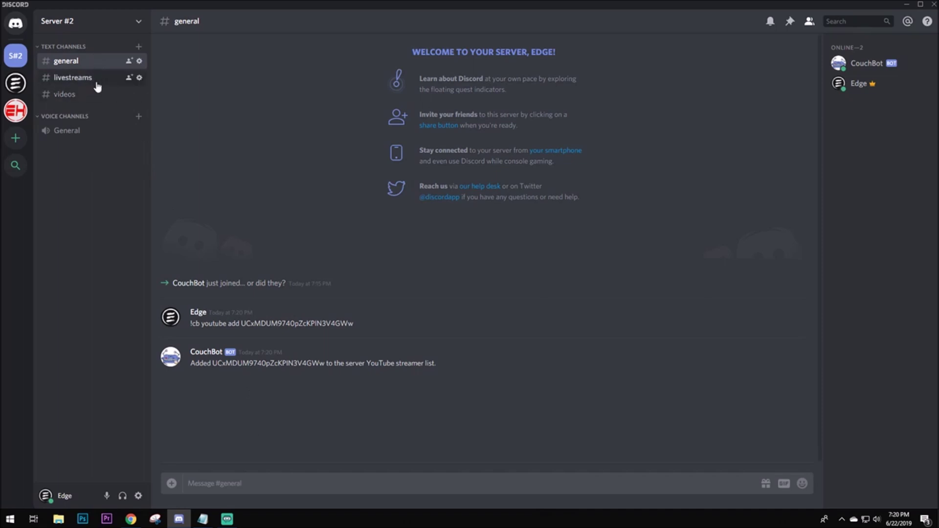
# Copy "!cb channel live #livestreams" from the Commands file in Notepad and send it in Discord's #general channel.
pyautogui.click(202, 519)
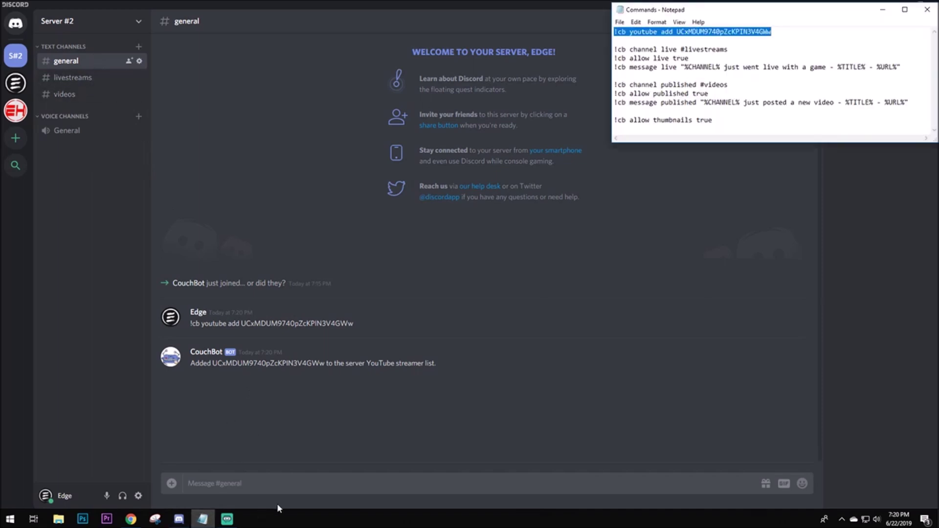
pyautogui.click(615, 49)
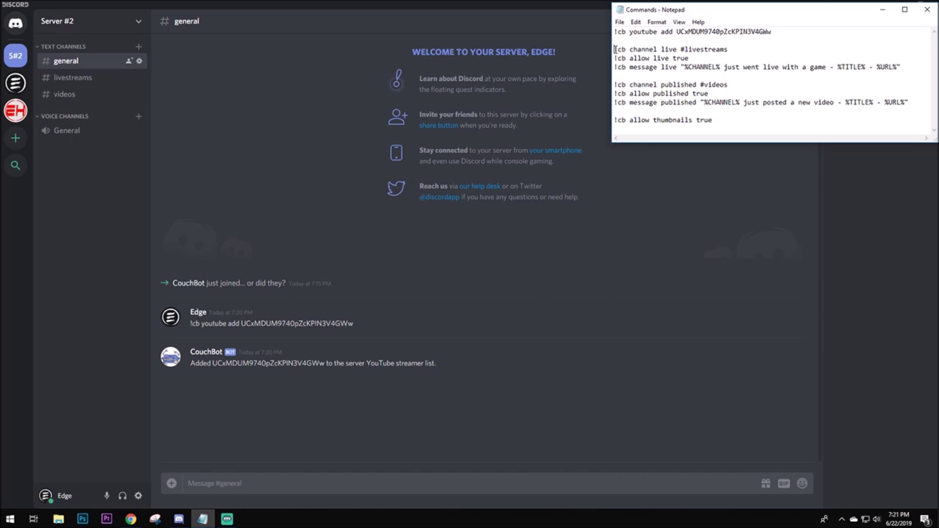
pyautogui.moveTo(616, 49); pyautogui.dragTo(734, 51)
pyautogui.rightClick(692, 50)
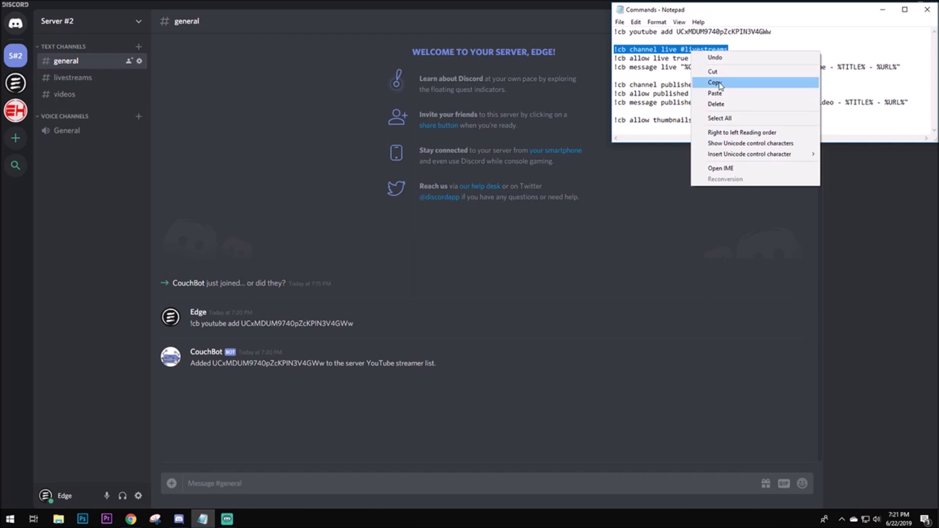
pyautogui.click(714, 82)
pyautogui.click(297, 476)
pyautogui.rightClick(296, 476)
pyautogui.click(300, 470)
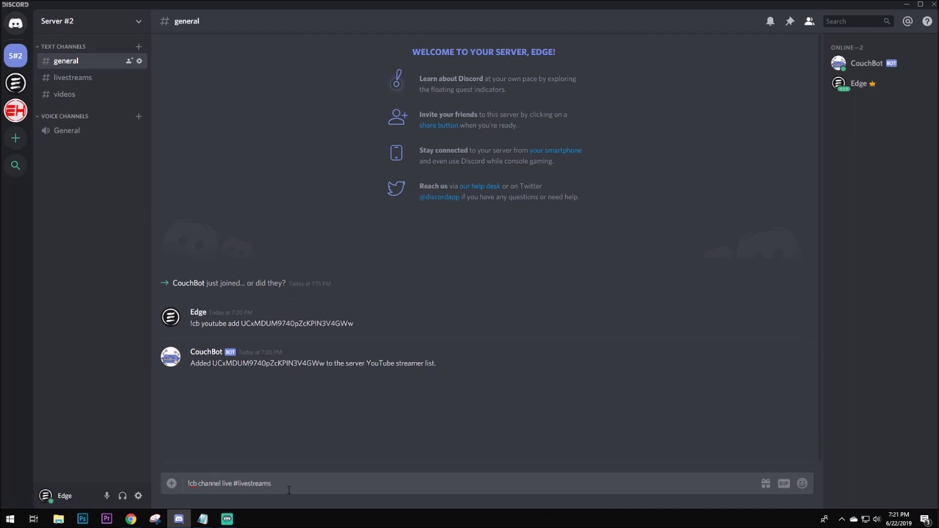
pyautogui.press('Return')
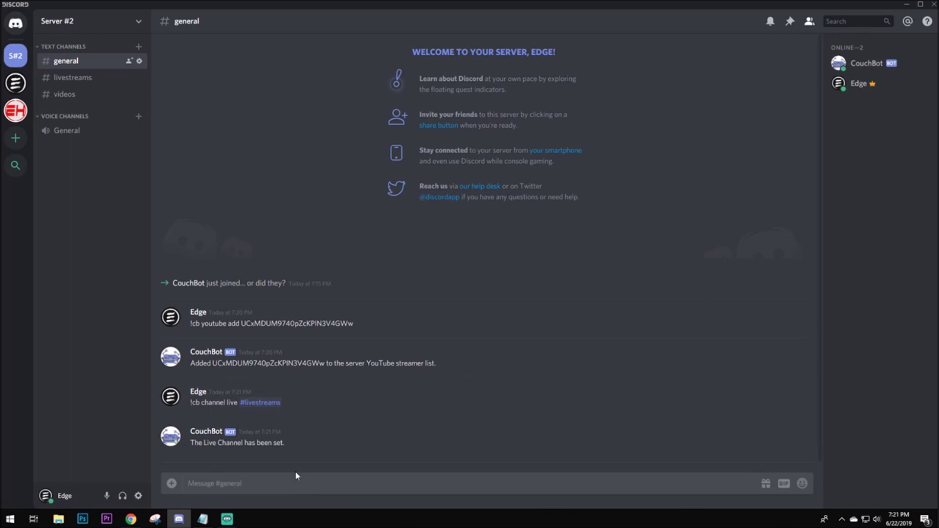
# Copy "!cb allow live true" from the Commands file in Notepad and send it in Discord's #general channel.
pyautogui.click(202, 519)
pyautogui.click(756, 61)
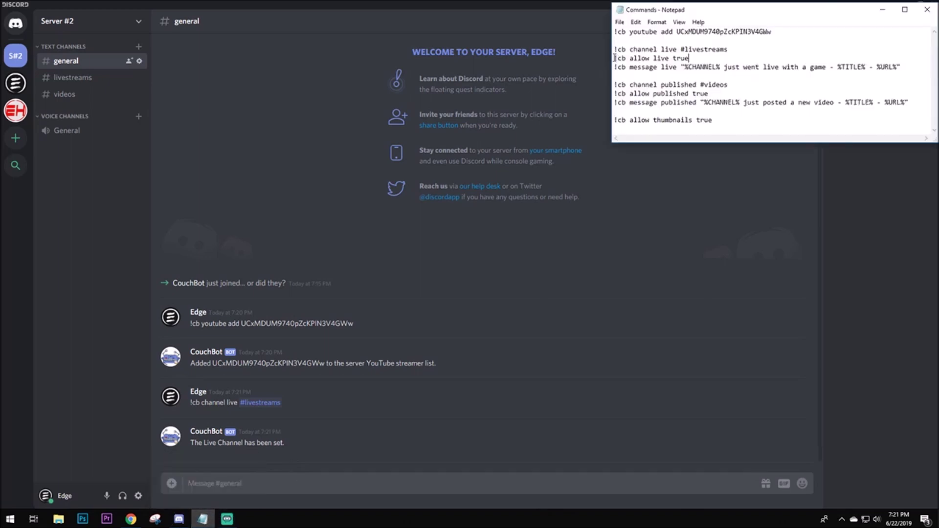
pyautogui.moveTo(614, 57); pyautogui.dragTo(693, 60)
pyautogui.rightClick(683, 71)
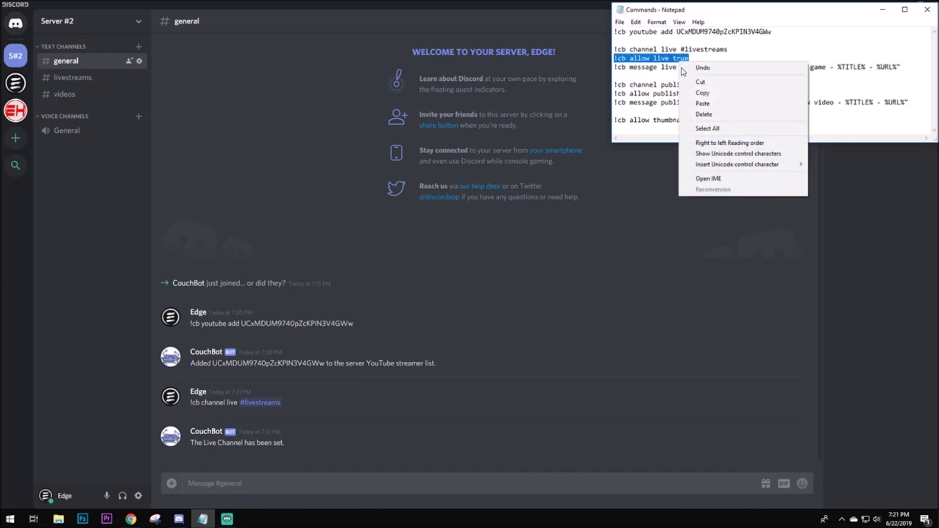
pyautogui.click(708, 94)
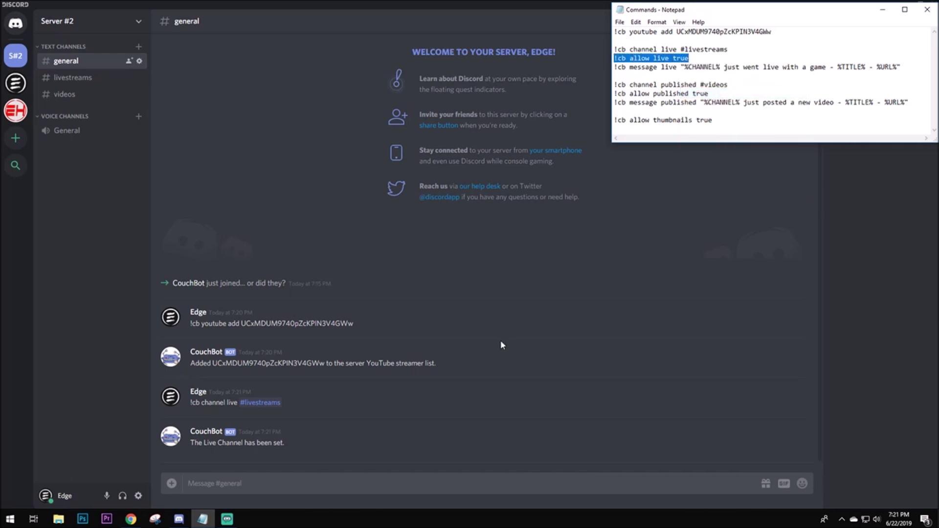
pyautogui.click(326, 483)
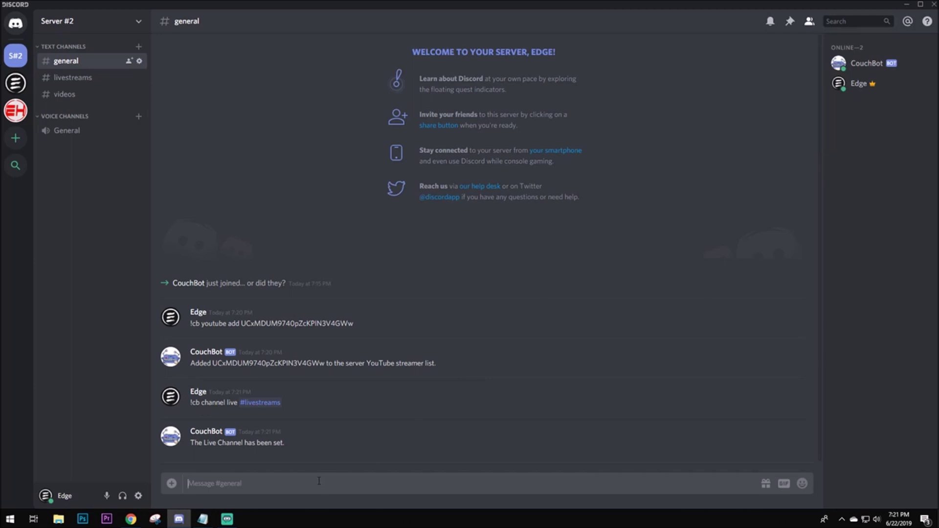
pyautogui.rightClick(286, 485)
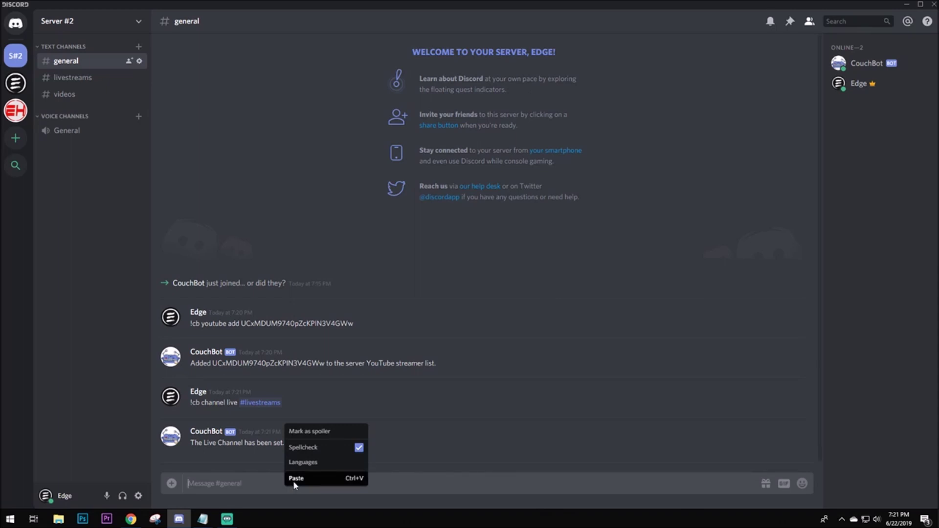
pyautogui.click(293, 480)
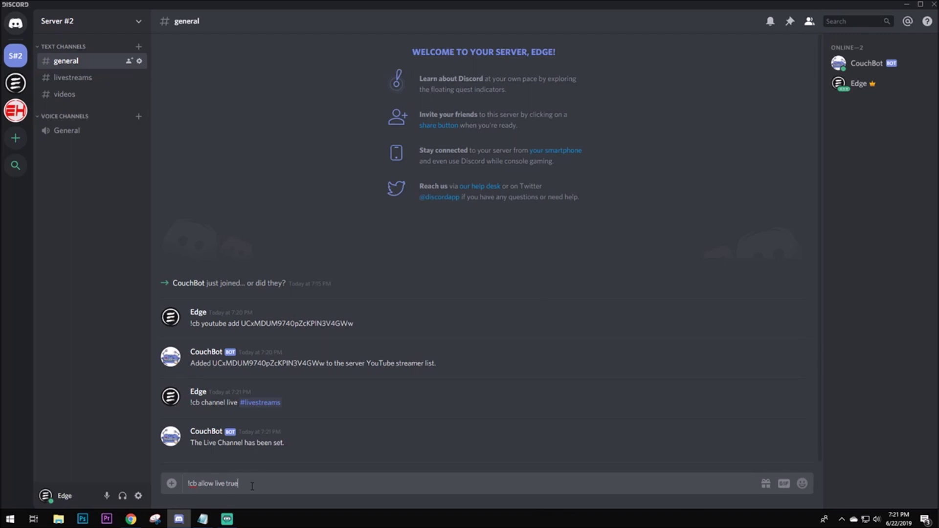
pyautogui.press('Return')
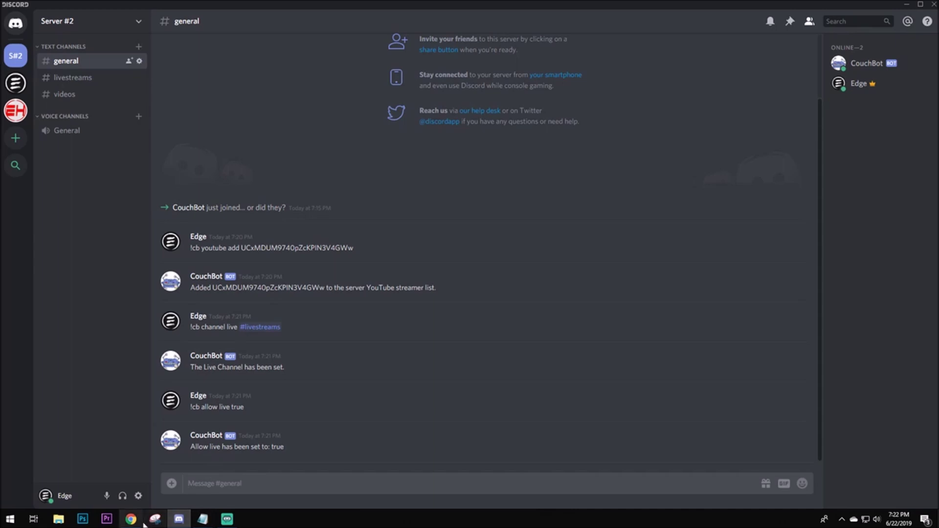
# Open the Eh Team server's videos and livestreams channels to examine how its bot's announcement messages are worded.
pyautogui.click(205, 521)
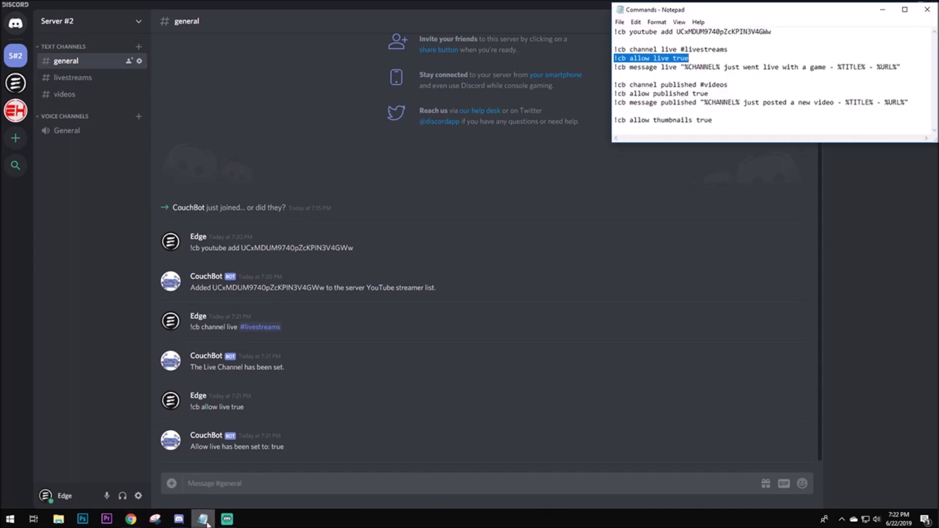
pyautogui.click(641, 83)
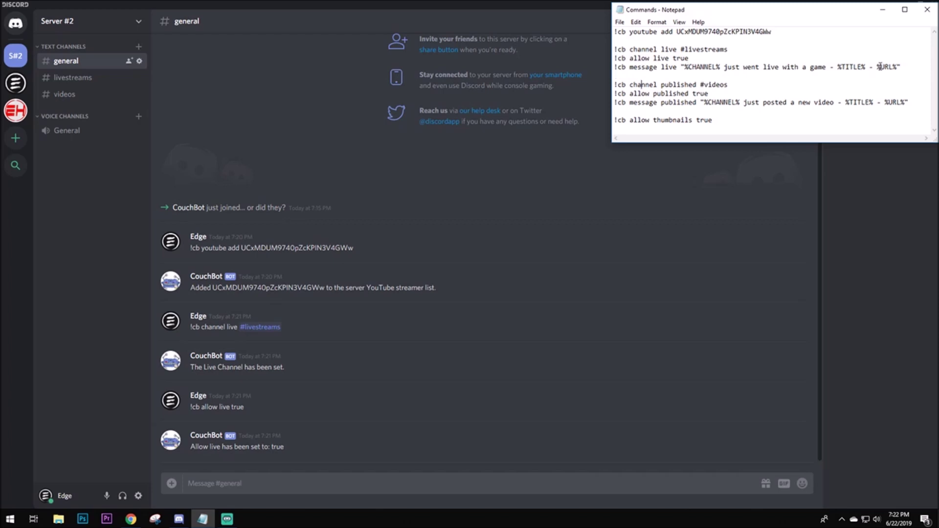
pyautogui.click(17, 113)
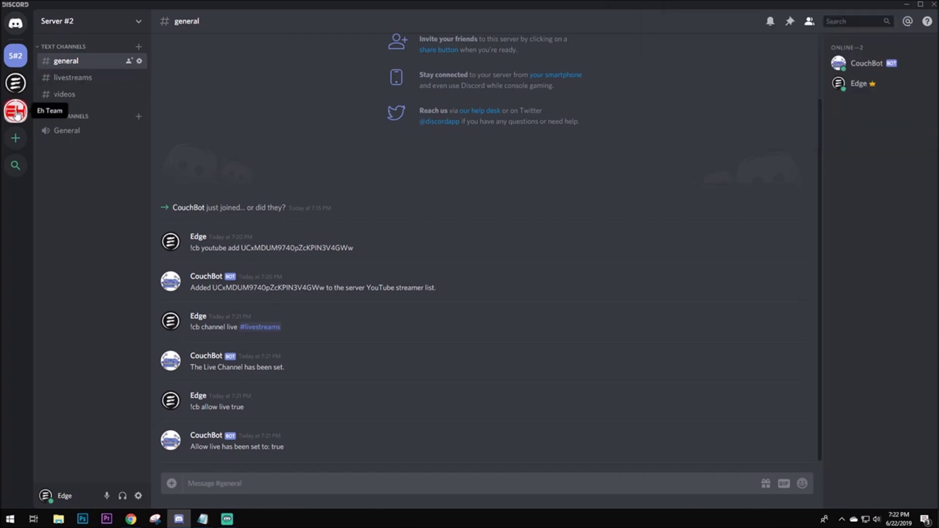
pyautogui.click(17, 114)
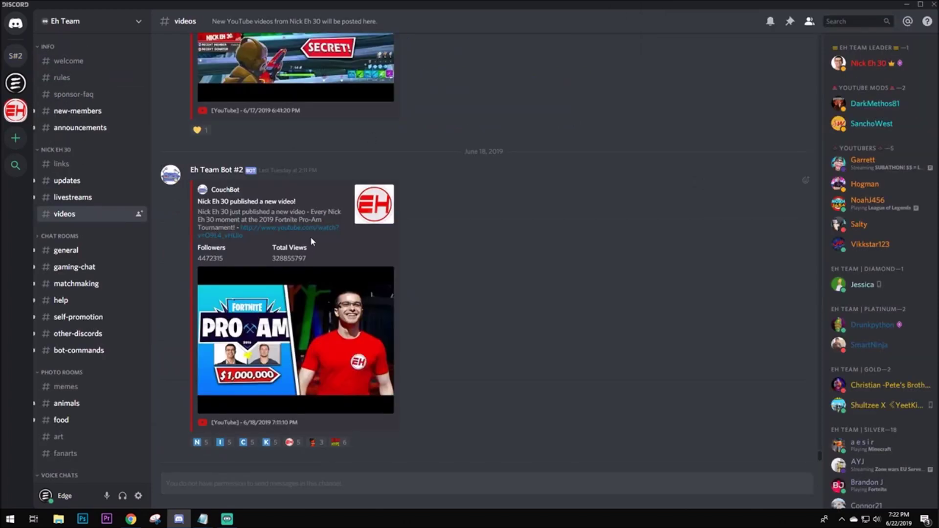
pyautogui.click(93, 202)
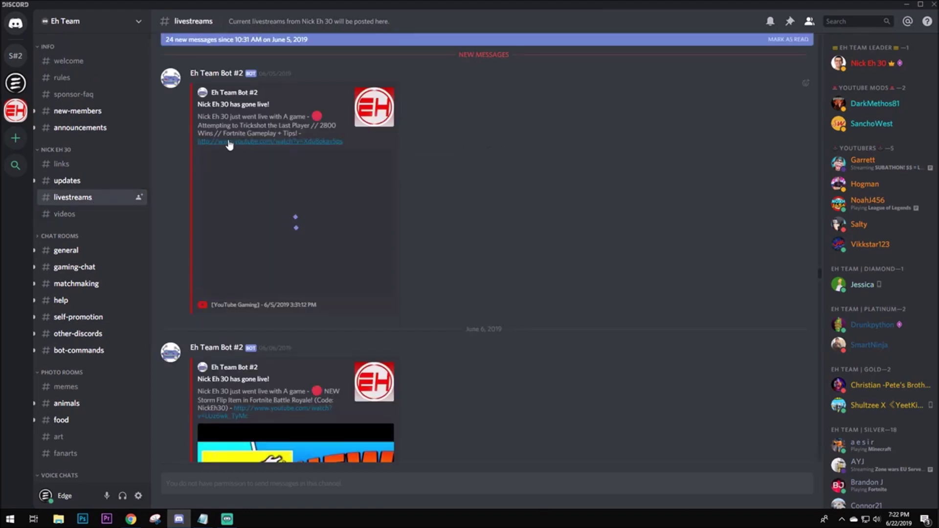
pyautogui.click(179, 519)
pyautogui.click(179, 519)
# Copy '!cb message live "%CHANNEL% just went live with a game - %TITLE% - %URL%"' from Notepad into Server #2's #general message field in Discord.
pyautogui.click(203, 519)
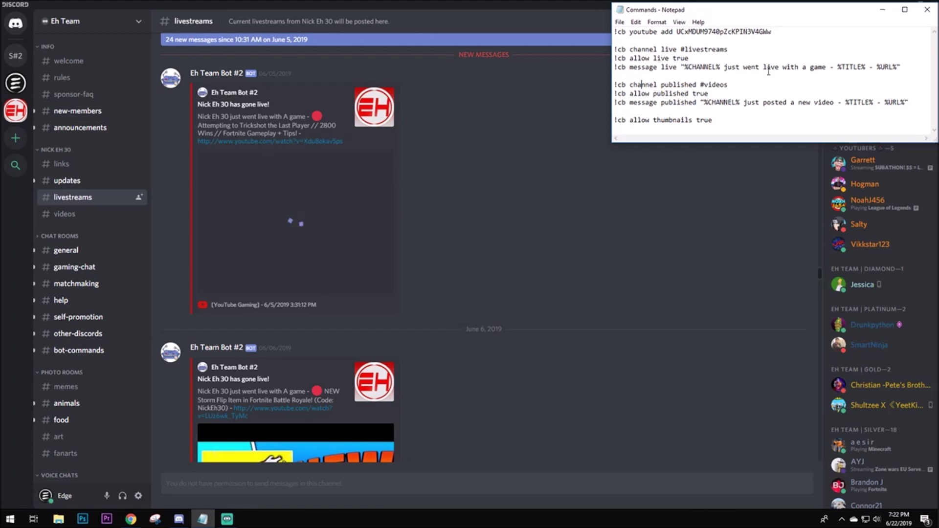
pyautogui.moveTo(615, 67); pyautogui.dragTo(899, 68)
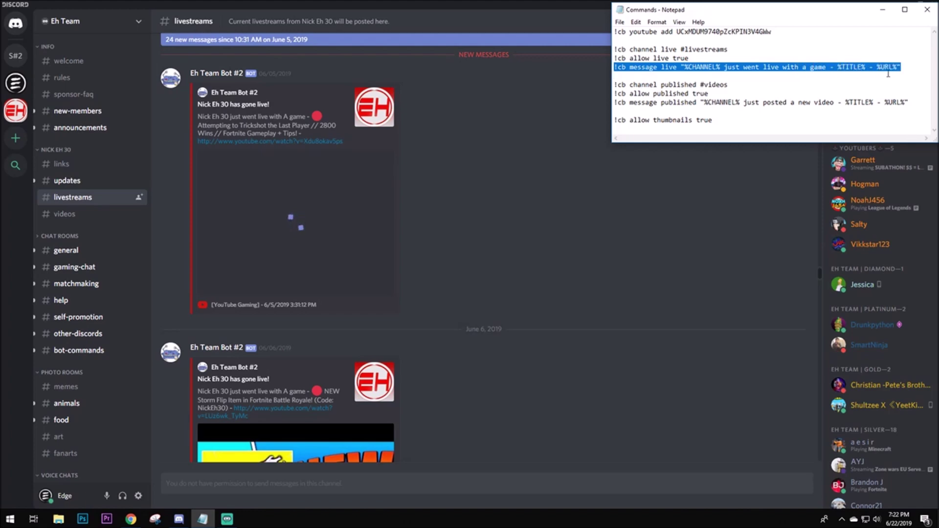
pyautogui.rightClick(891, 73)
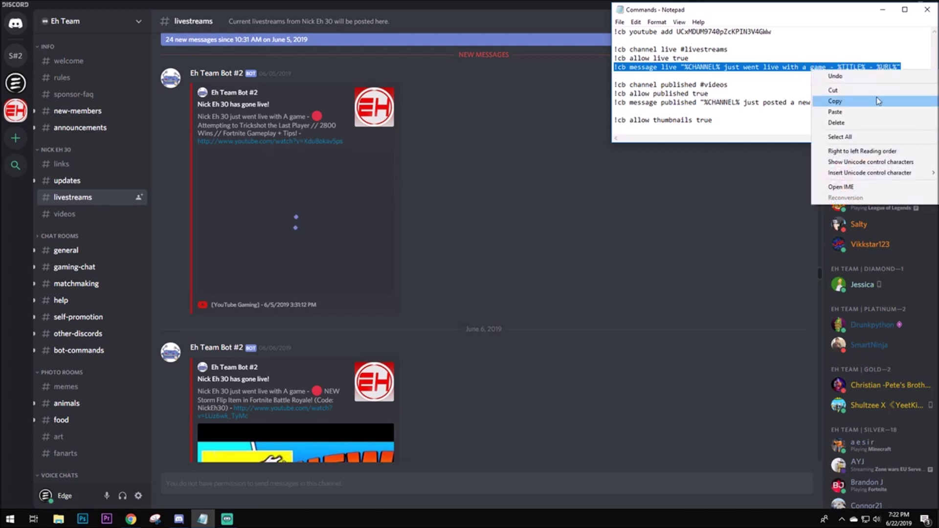
pyautogui.click(877, 101)
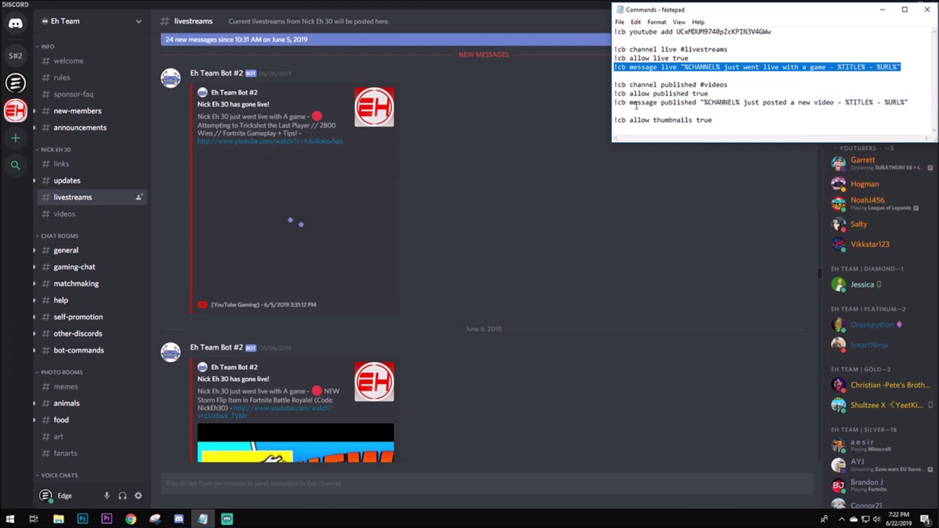
pyautogui.click(15, 56)
pyautogui.click(269, 481)
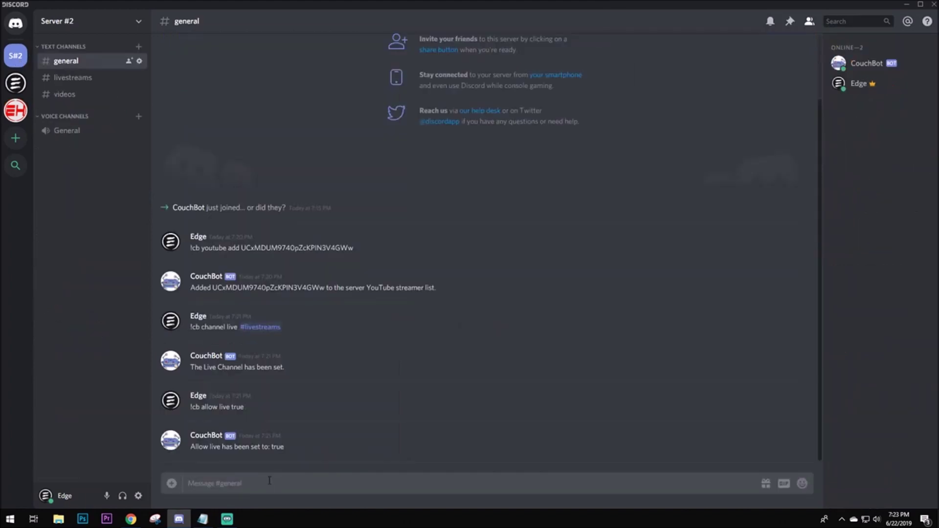
pyautogui.rightClick(270, 482)
pyautogui.click(280, 472)
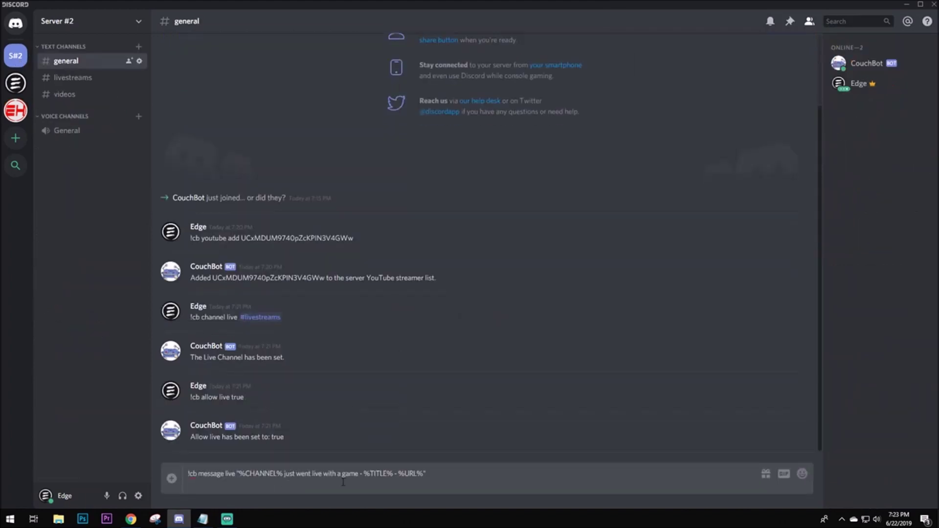
pyautogui.hotkey('shift', 'Return')
pyautogui.press('BackSpace')
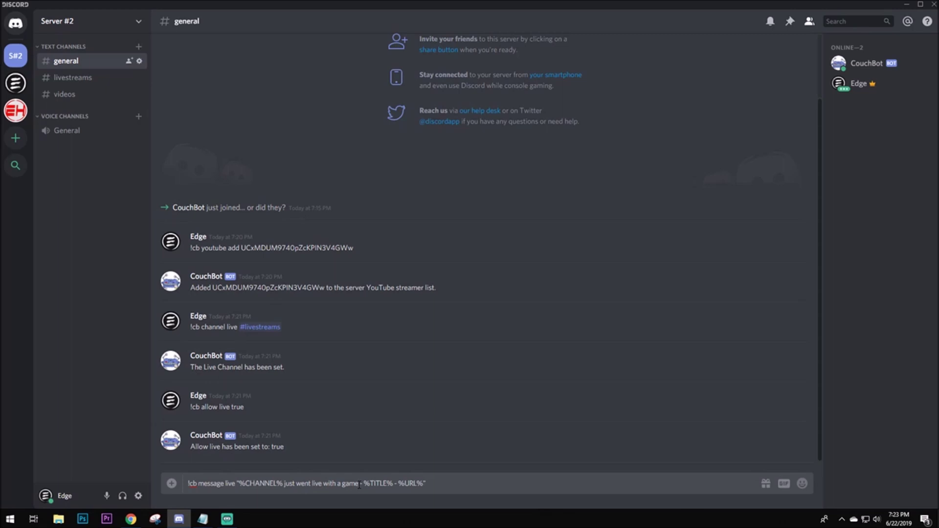
pyautogui.click(359, 484)
pyautogui.write('with fries')
pyautogui.press('BackSpace')
pyautogui.press('BackSpace')
pyautogui.press('BackSpace')
pyautogui.press('BackSpace')
pyautogui.press('BackSpace')
pyautogui.press('BackSpace')
pyautogui.press('BackSpace')
pyautogui.press('BackSpace')
pyautogui.press('BackSpace')
pyautogui.press('BackSpace')
pyautogui.press('BackSpace')
# Send the prepared live-message command in Server #2's #general channel.
pyautogui.press('Return')
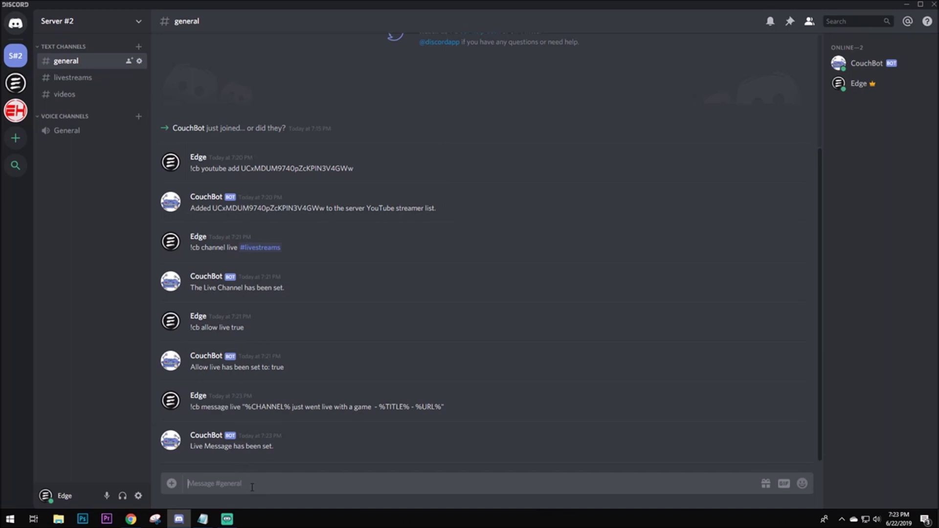
# Copy "!cb channel published #videos" from the Commands file in Notepad and send it in Discord's #general channel.
pyautogui.moveTo(208, 523)
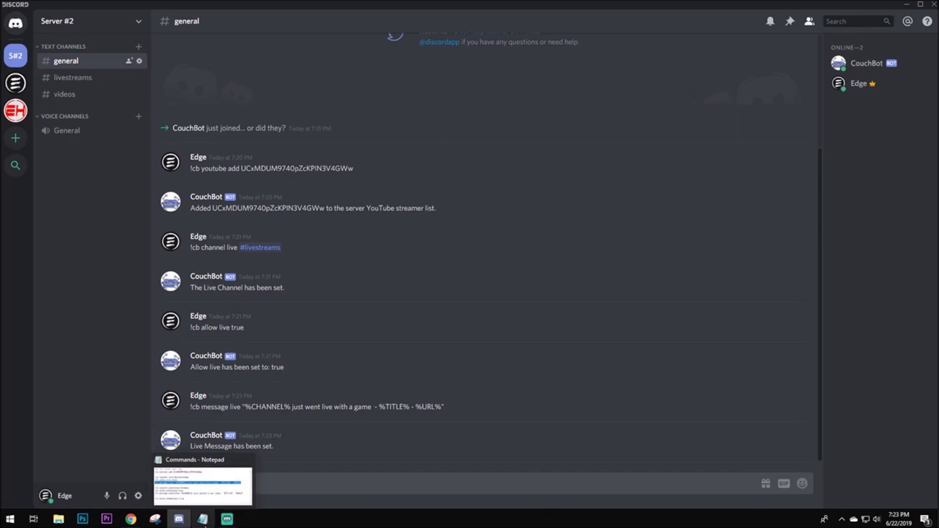
pyautogui.click(206, 526)
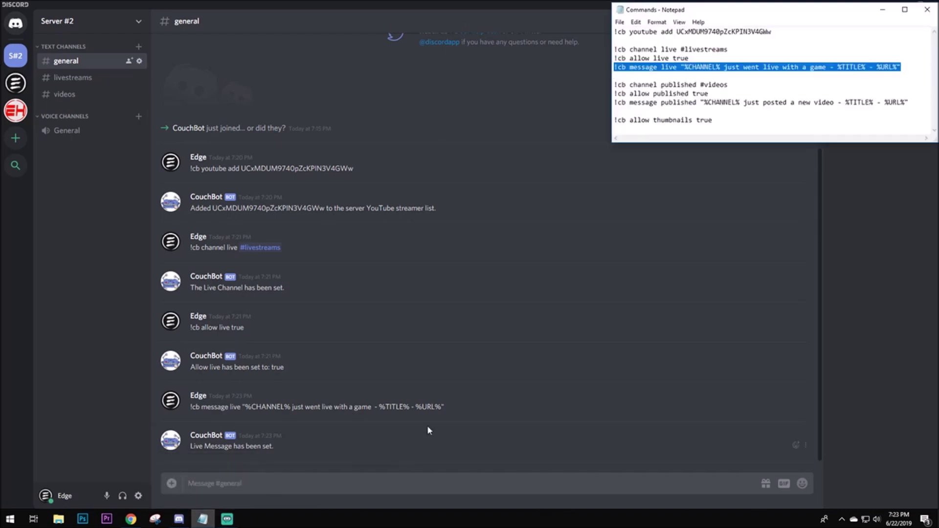
pyautogui.click(778, 90)
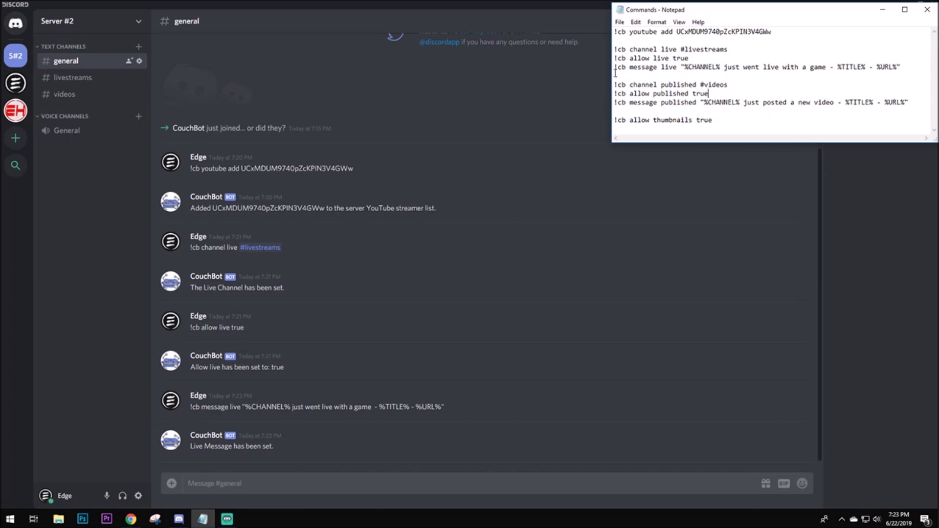
pyautogui.moveTo(614, 84); pyautogui.dragTo(738, 84)
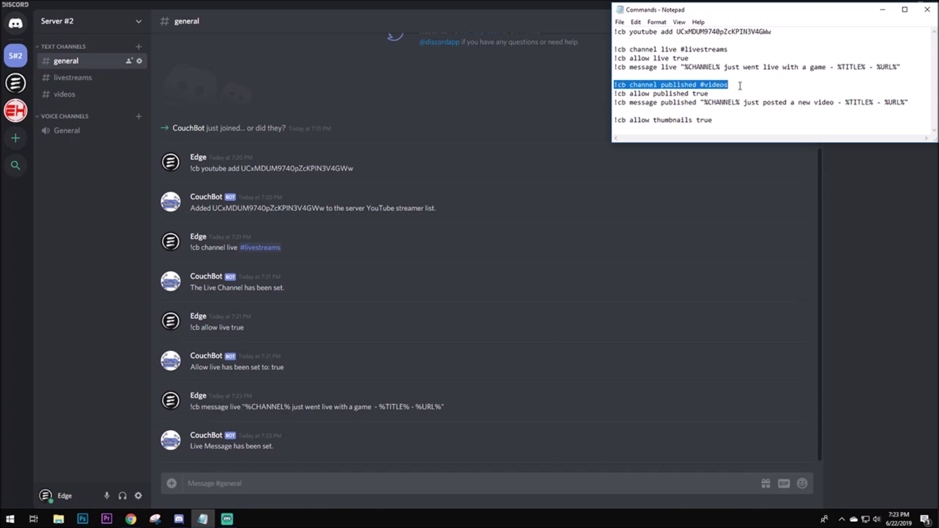
pyautogui.rightClick(710, 85)
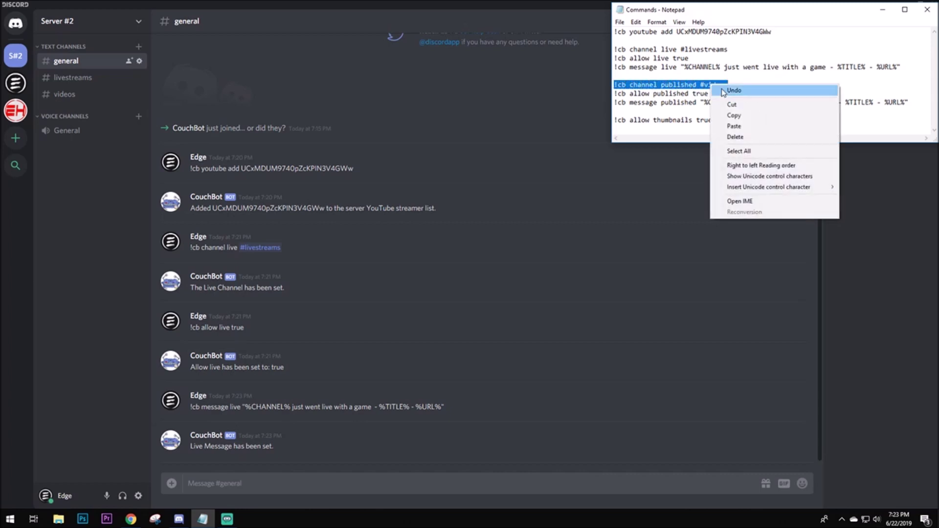
pyautogui.click(744, 118)
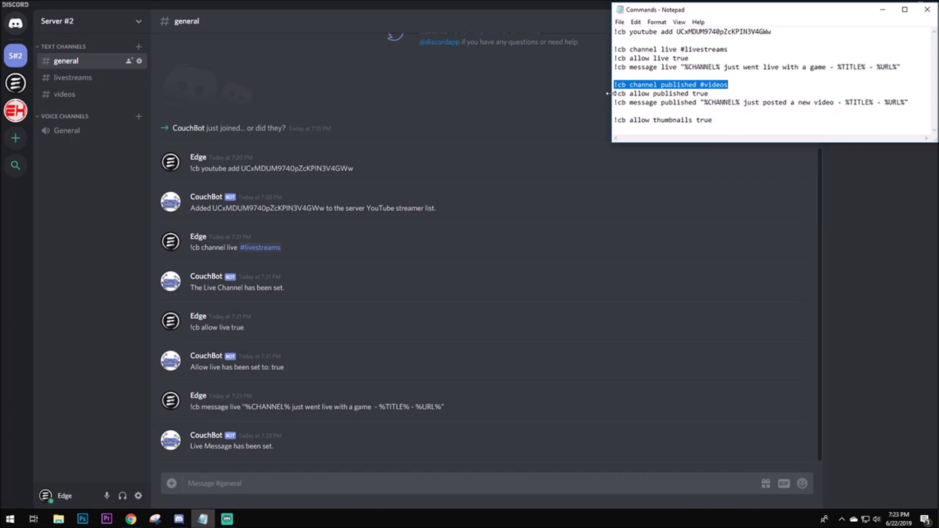
pyautogui.click(350, 484)
pyautogui.rightClick(350, 484)
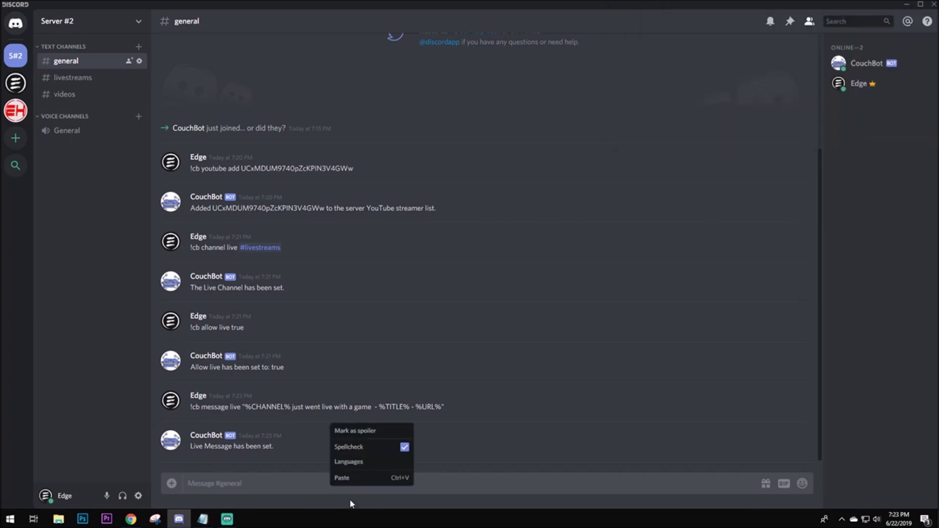
pyautogui.click(352, 478)
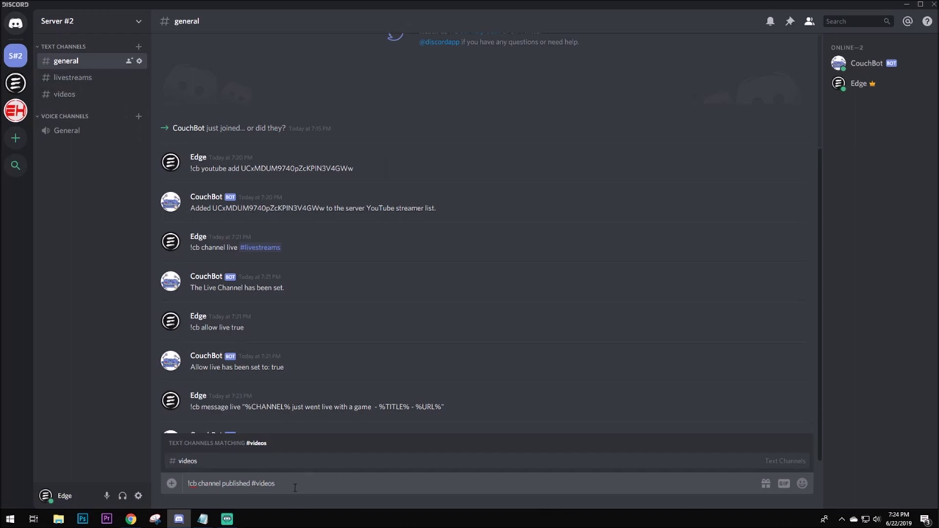
pyautogui.press('Return')
pyautogui.press('Return')
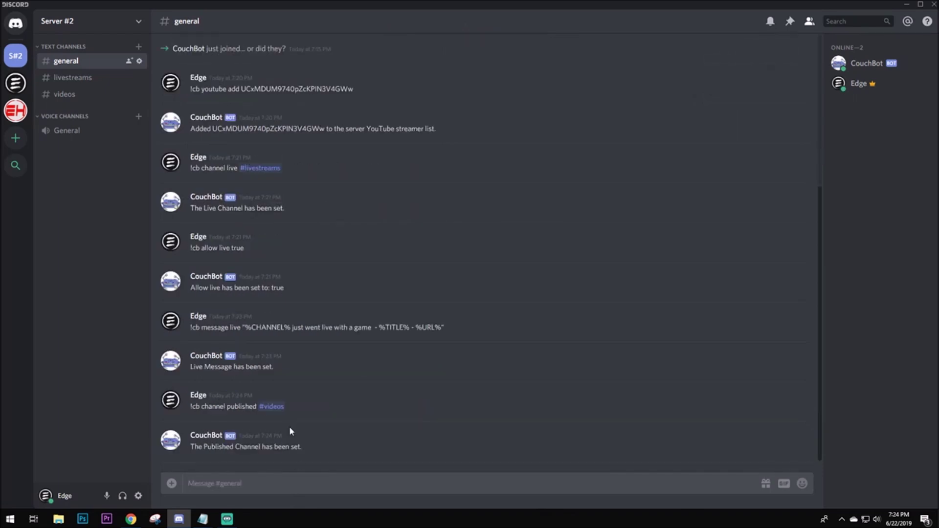
# Copy "!cb allow published true" from the Commands file in Notepad and send it in Discord's #general channel.
pyautogui.click(202, 519)
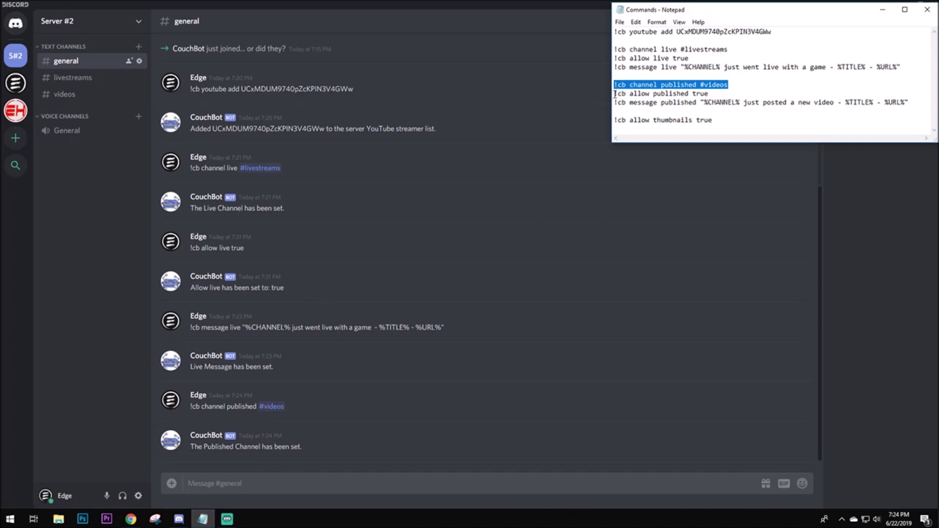
pyautogui.moveTo(615, 93); pyautogui.dragTo(718, 93)
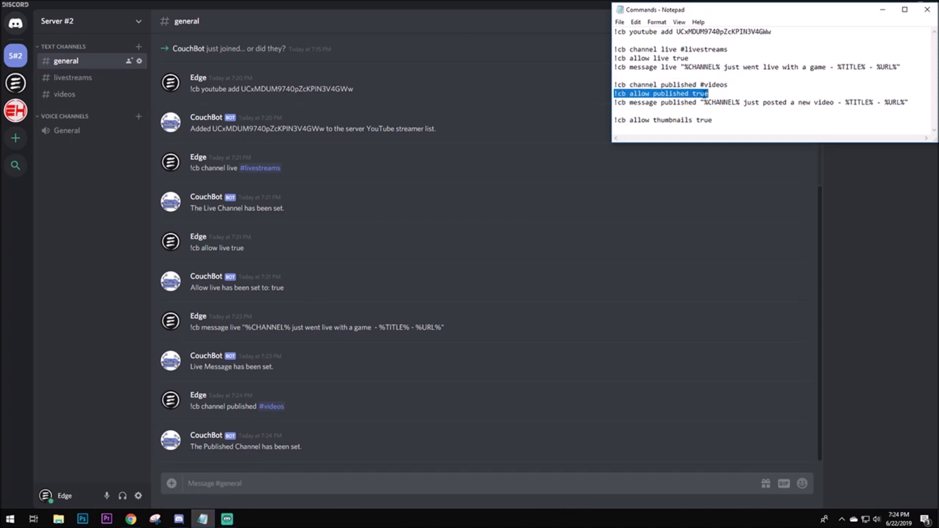
pyautogui.rightClick(704, 94)
pyautogui.click(733, 125)
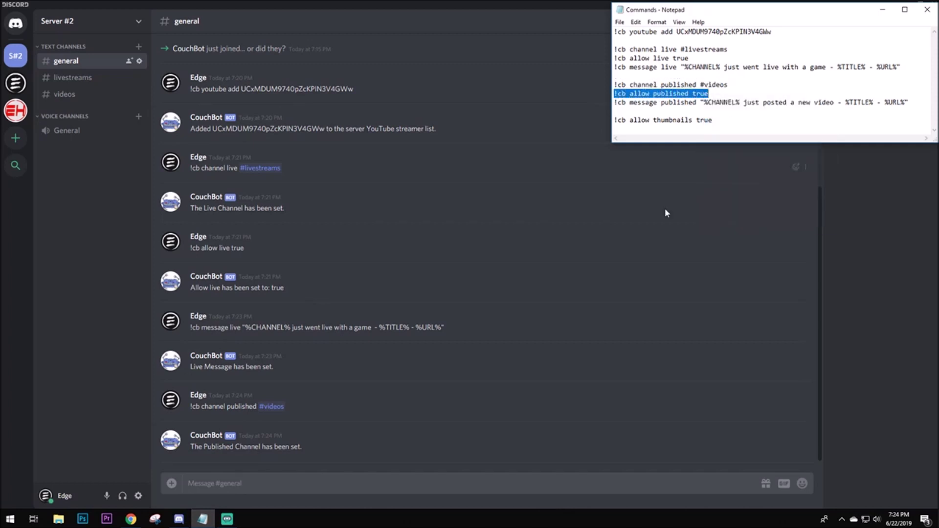
pyautogui.rightClick(326, 482)
pyautogui.click(351, 478)
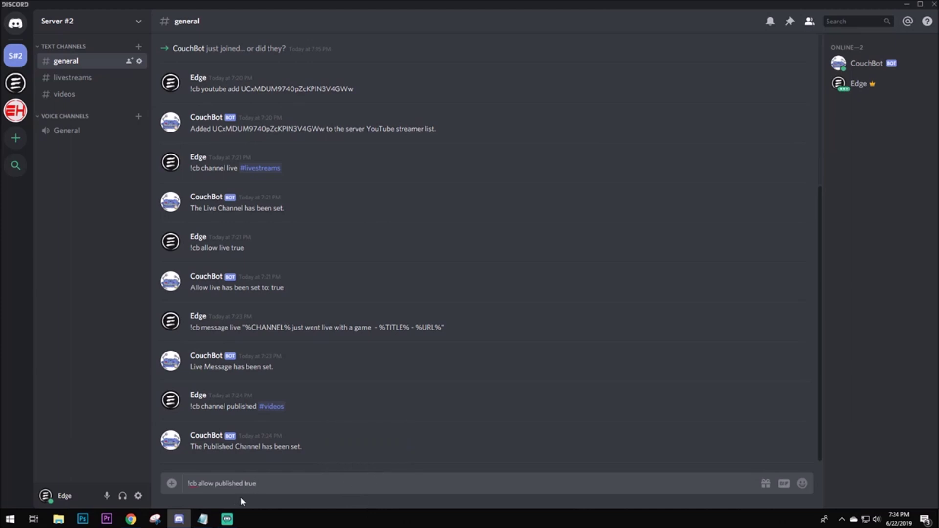
pyautogui.press('Return')
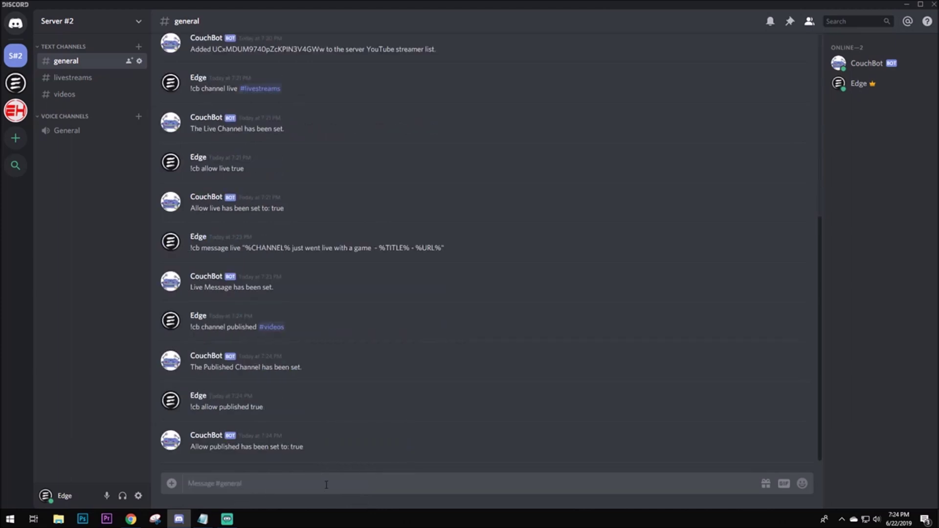
# Copy '!cb message published "%CHANNEL% just posted a new video - %TITLE% - %URL%"' from Notepad and send it in Discord's #general channel.
pyautogui.click(203, 519)
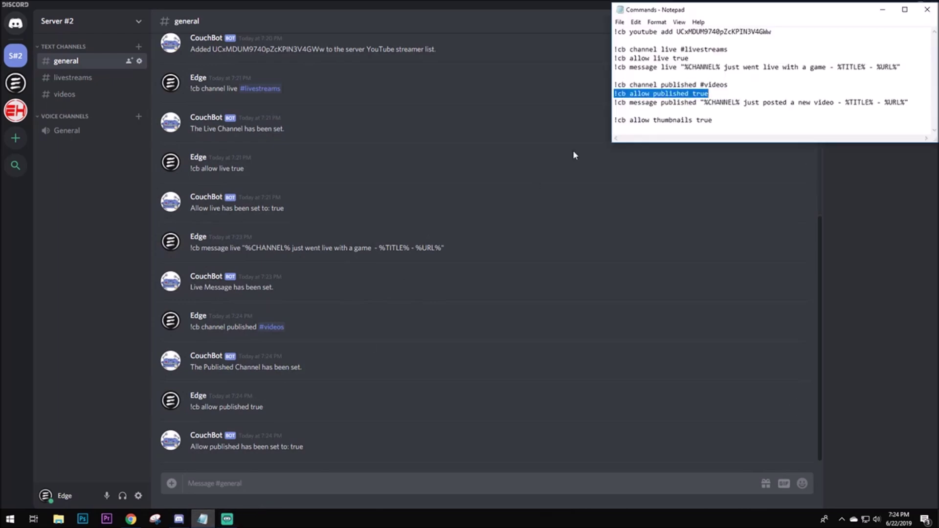
pyautogui.moveTo(615, 103); pyautogui.dragTo(847, 108)
pyautogui.rightClick(812, 102)
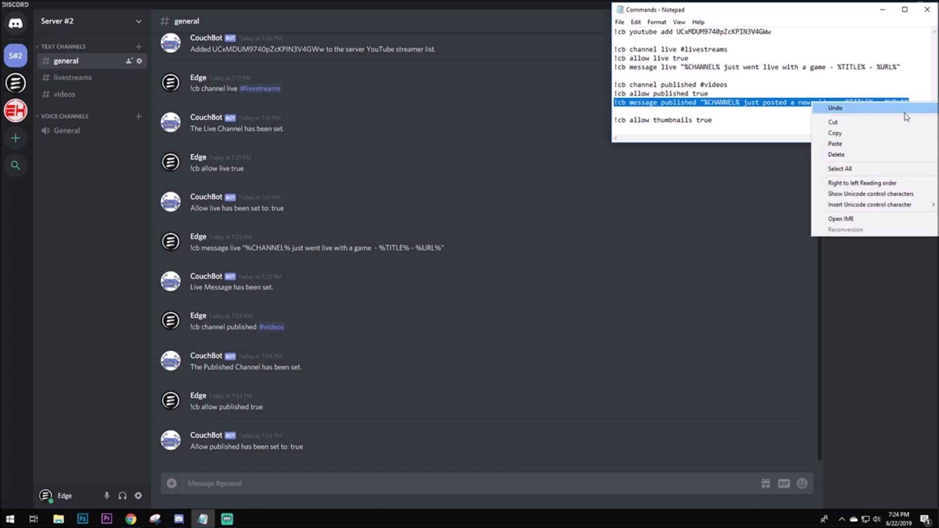
pyautogui.click(885, 133)
pyautogui.click(290, 489)
pyautogui.rightClick(291, 489)
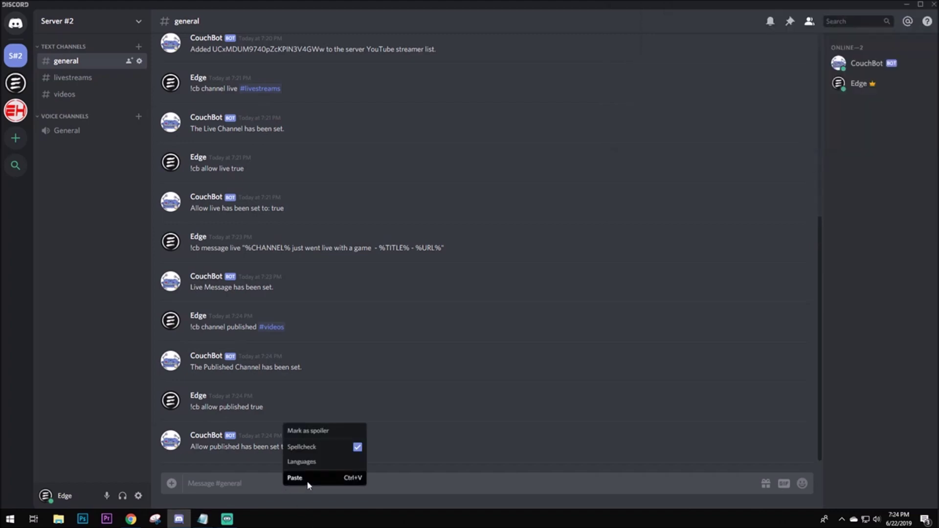
pyautogui.click(294, 480)
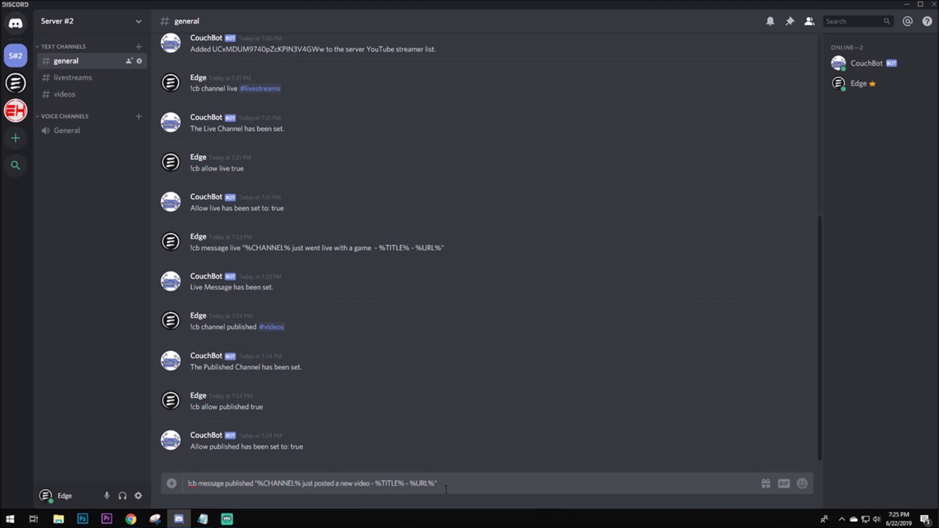
pyautogui.press('Return')
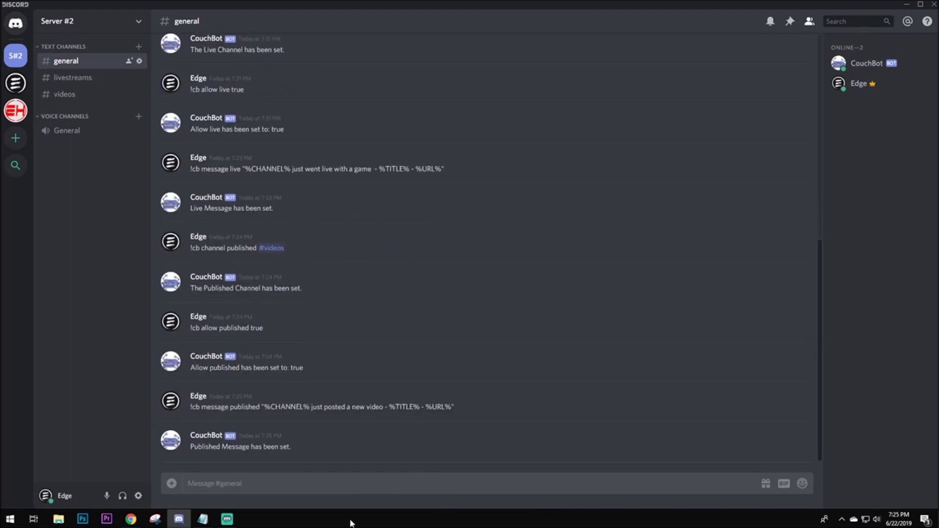
# Check the Commands file in Notepad, and return to the Eh Team server in Discord to examine its livestream announcements.
pyautogui.click(208, 521)
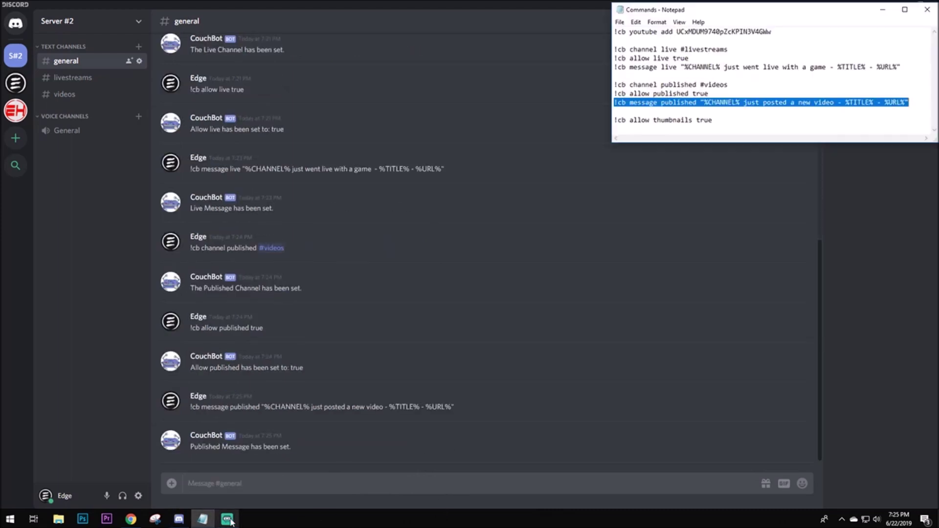
pyautogui.click(308, 474)
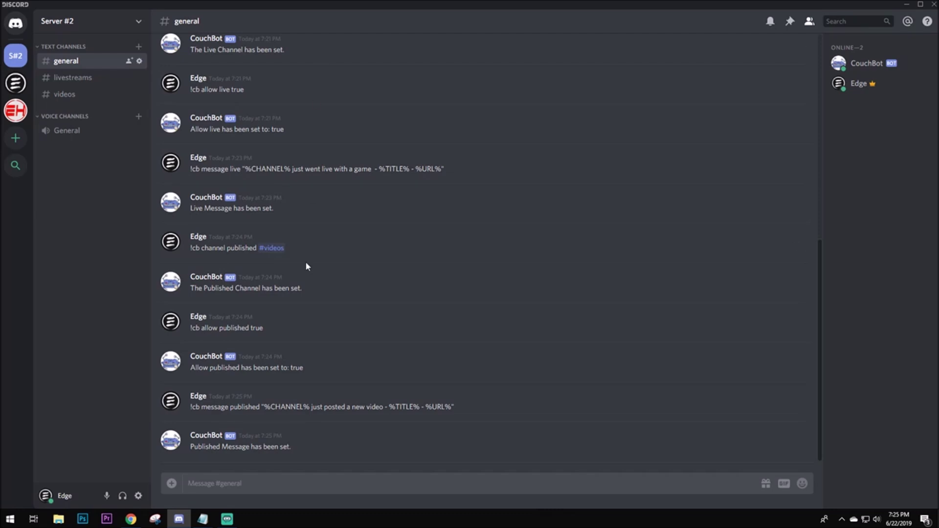
pyautogui.click(16, 111)
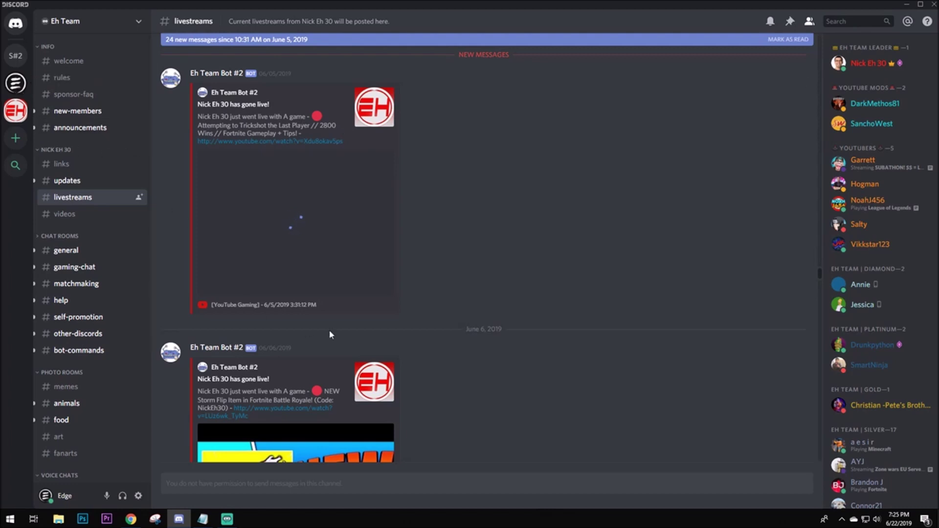
# Examine the thumbnails in the Eh Team server's livestream announcements, and return to Server #2 in Discord.
pyautogui.scroll(-2, 330, 339)
pyautogui.scroll(-2, 330, 338)
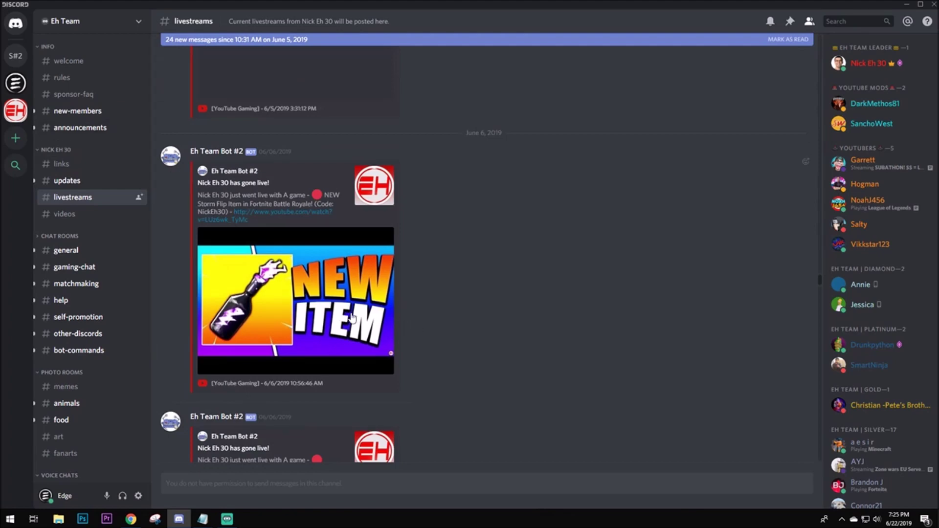
pyautogui.click(15, 55)
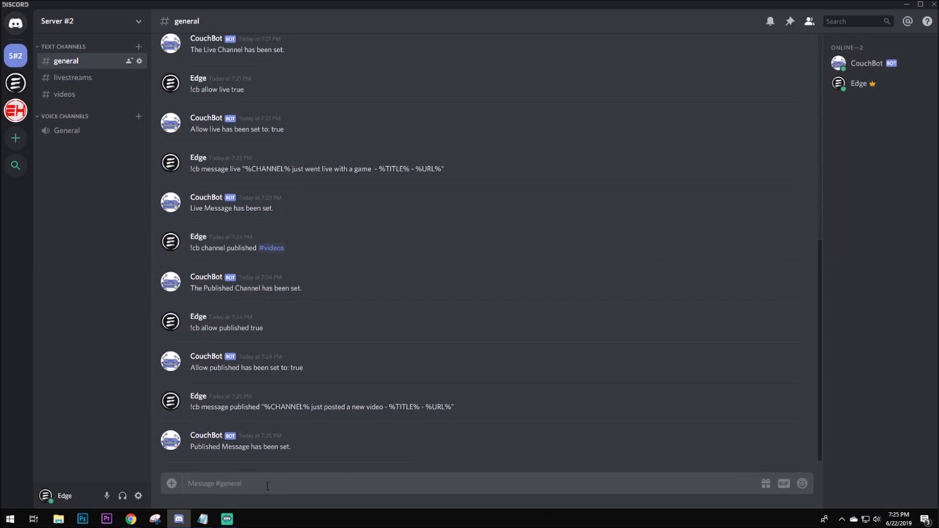
# Copy "!cb allow thumbnails true" from the Commands file in Notepad and send it in Discord's #general channel.
pyautogui.click(202, 518)
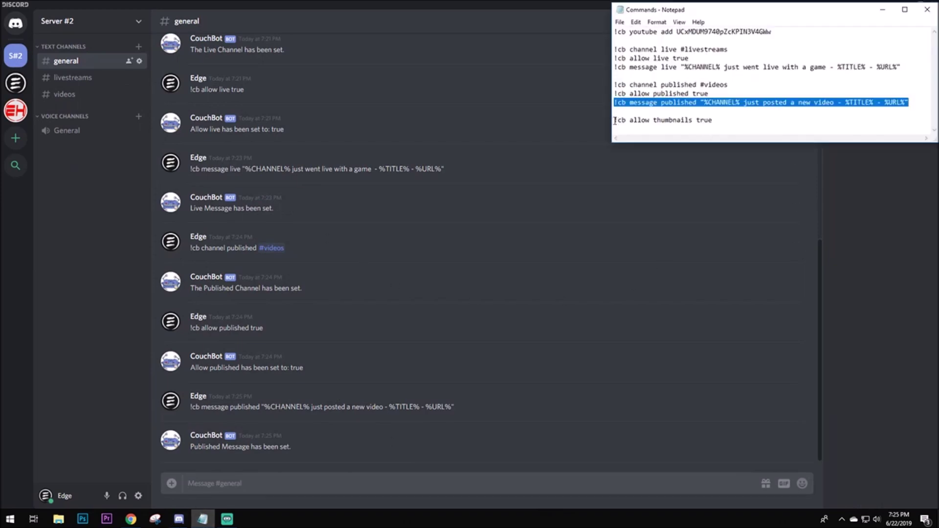
pyautogui.moveTo(614, 120); pyautogui.dragTo(717, 119)
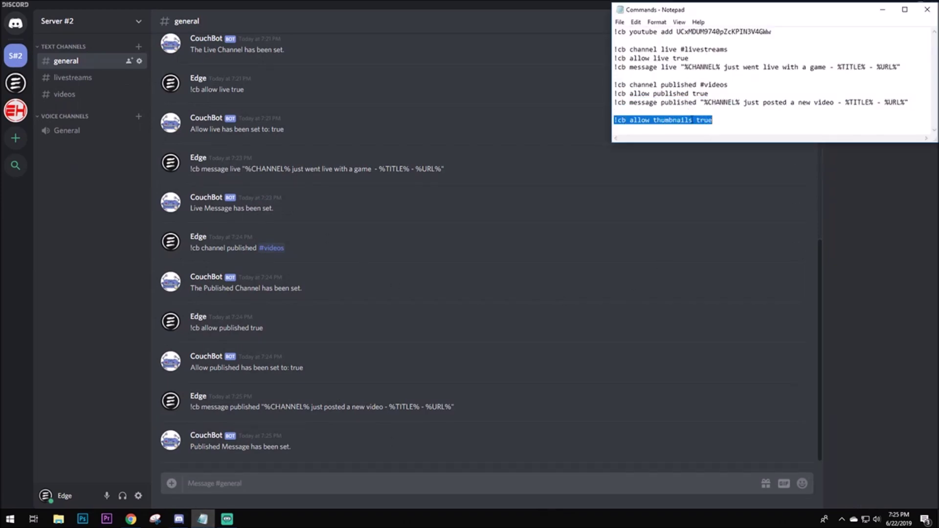
pyautogui.rightClick(717, 119)
pyautogui.click(724, 152)
pyautogui.click(359, 484)
pyautogui.rightClick(336, 483)
pyautogui.click(366, 478)
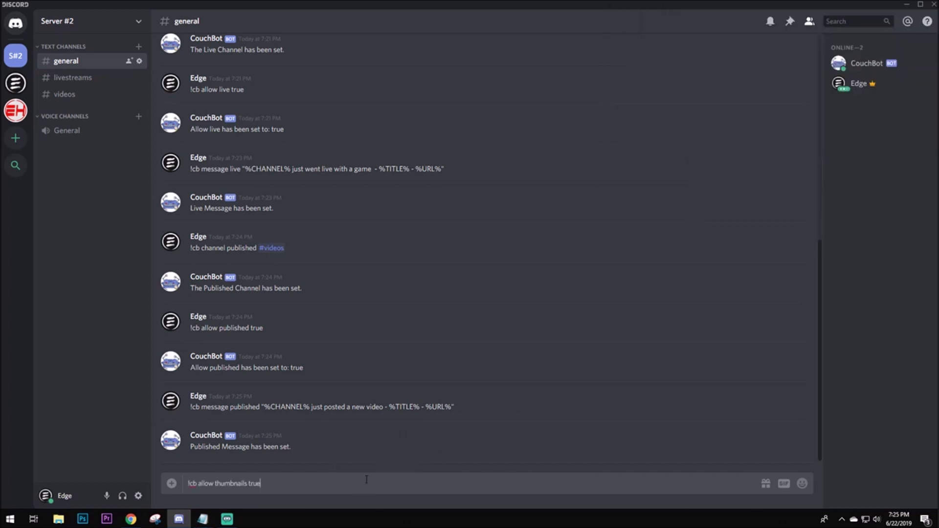
pyautogui.press('Return')
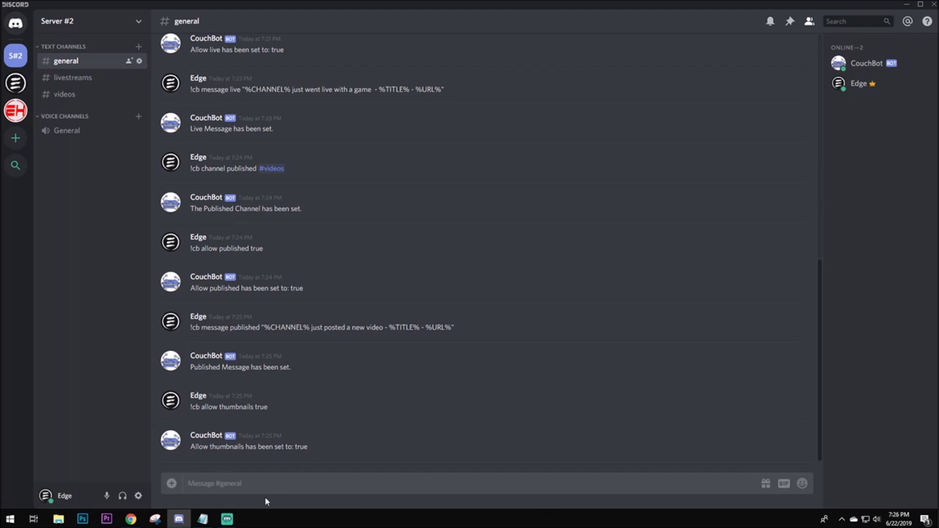
# Switch to Streamlabs OBS.
pyautogui.moveTo(228, 521)
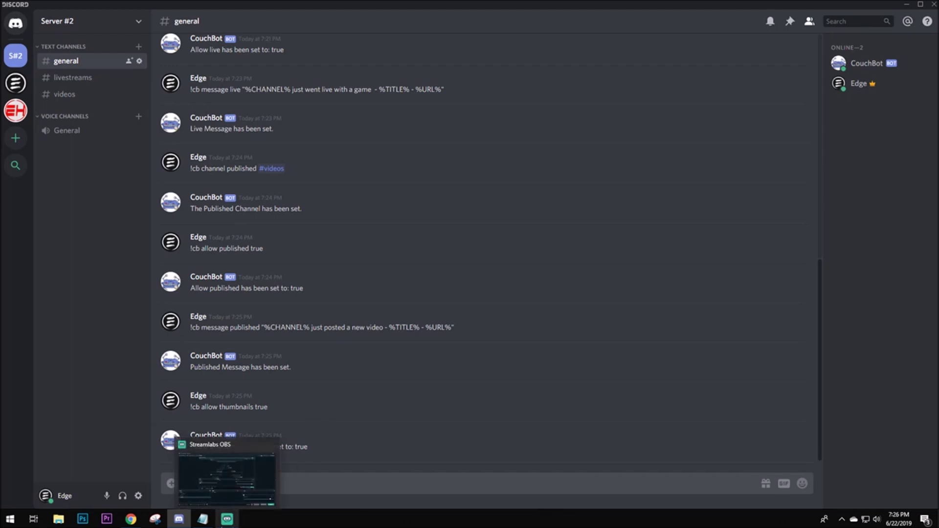